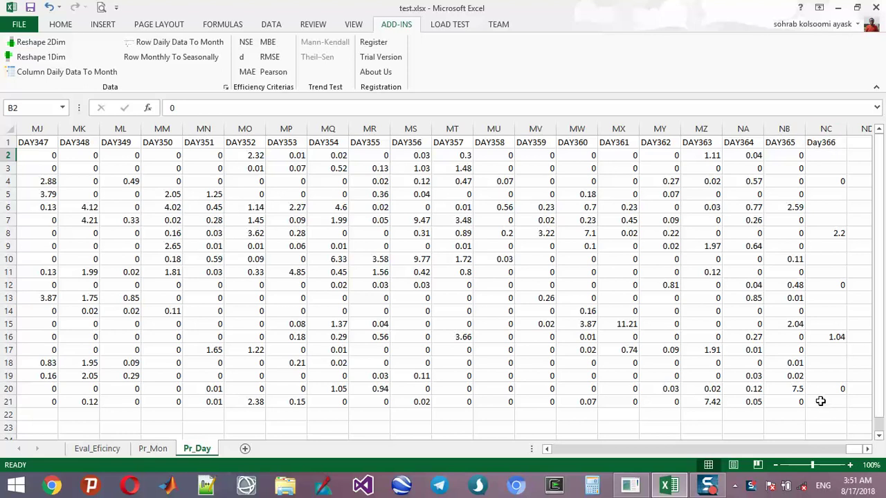
Open the Row Daily Data To Month conversion for the daily data in B2:NC21 of Pr_Day and maximize its window
key("ctrl+shift+End")
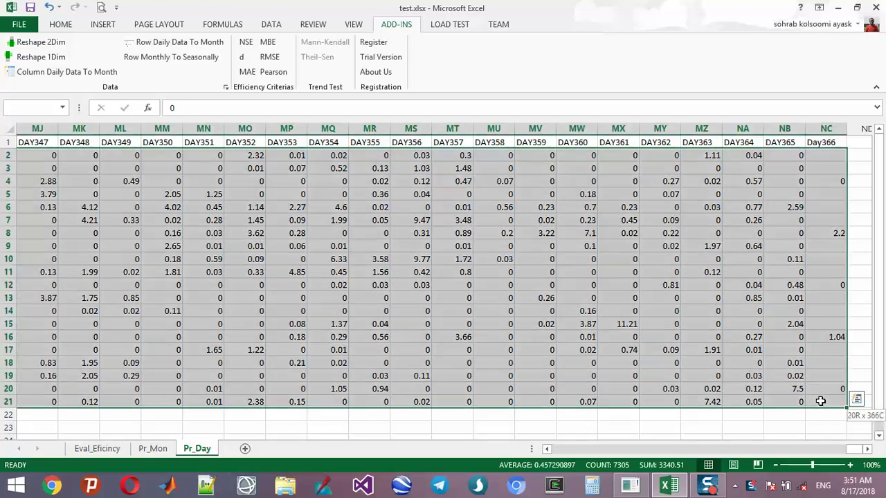
left_click_drag(856, 450, 553, 438)
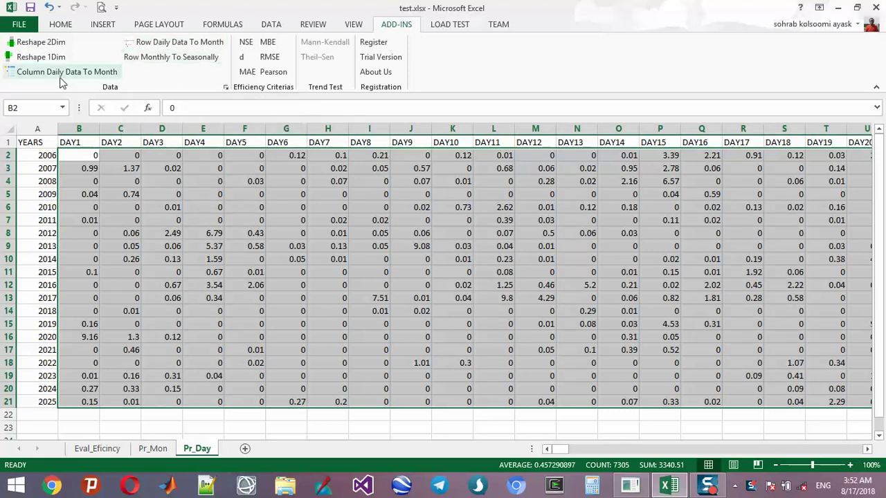
left_click(174, 43)
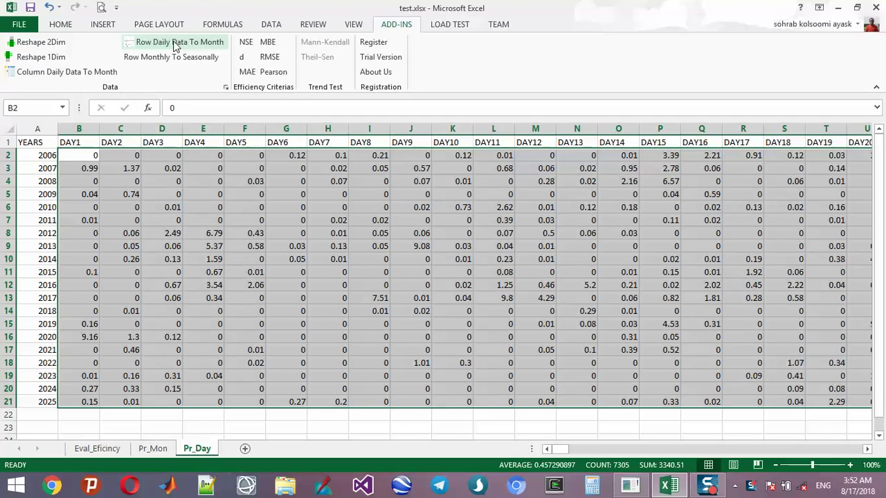
left_click(710, 488)
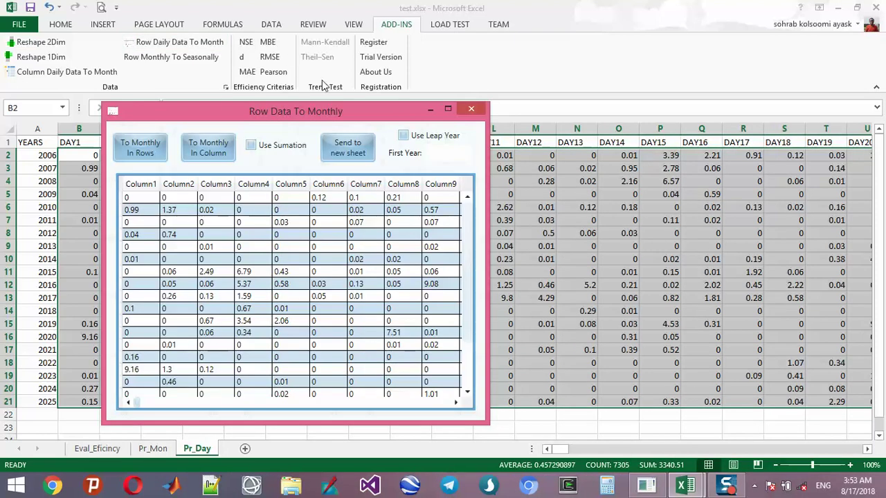
double_click(359, 105)
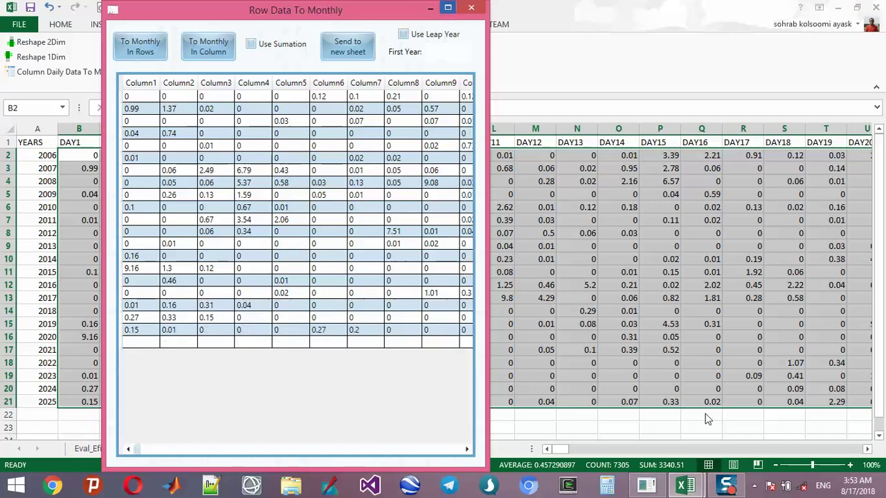
left_click(448, 7)
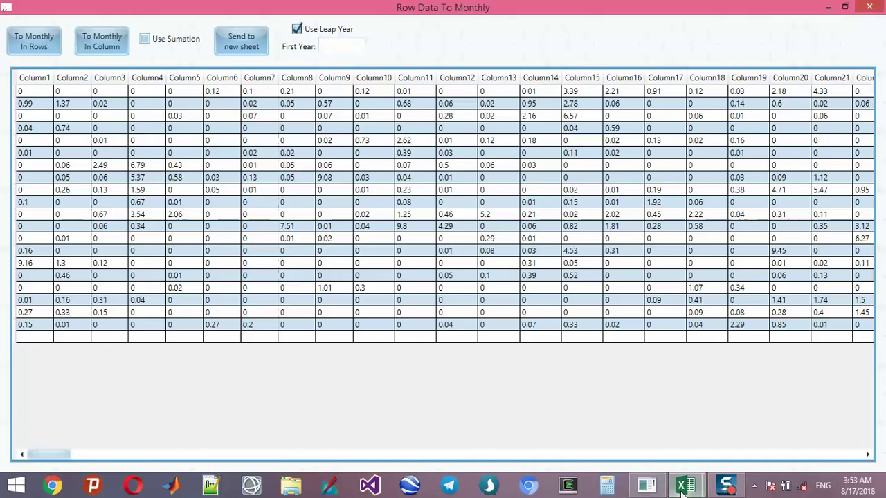
Convert the daily data to monthly sums in rows, using leap years with 2006 as the first year
mouse_move(682, 484)
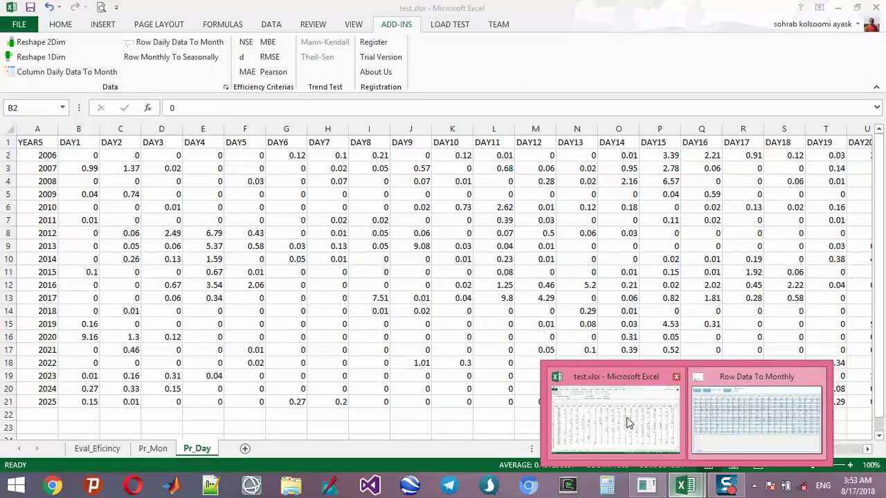
left_click(628, 424)
key("ctrl+shift+End")
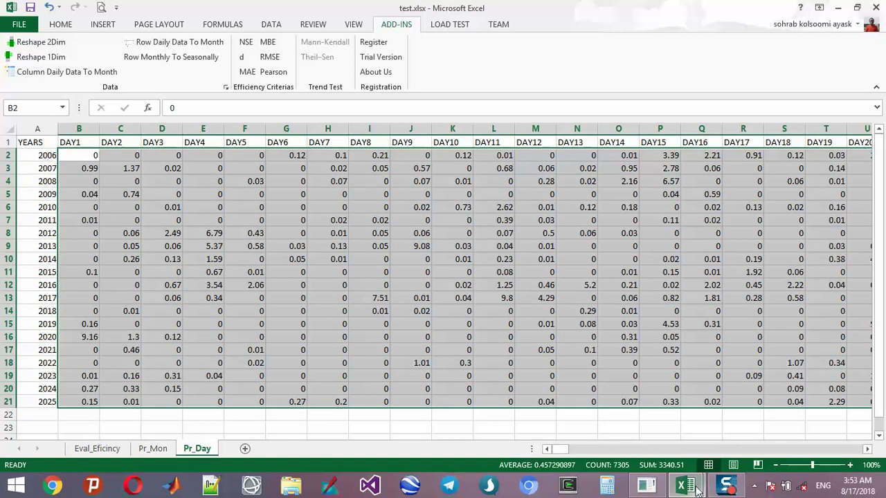
mouse_move(685, 486)
left_click(751, 431)
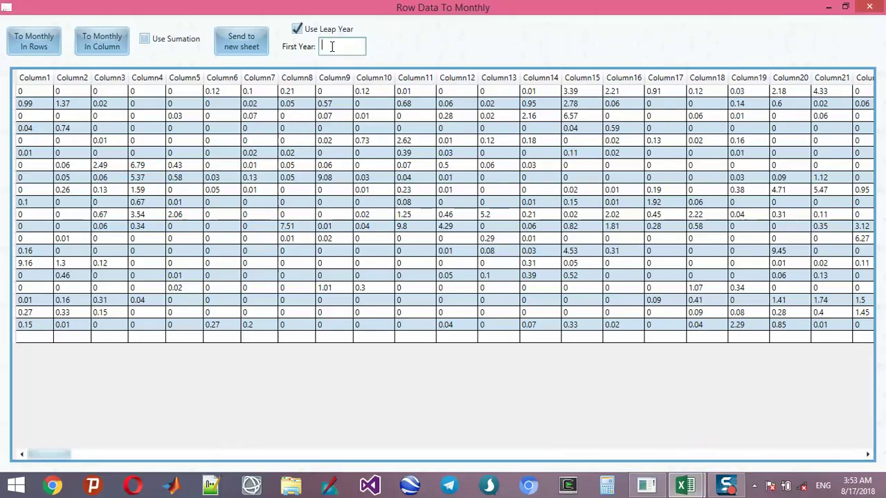
type("2006")
left_click(144, 40)
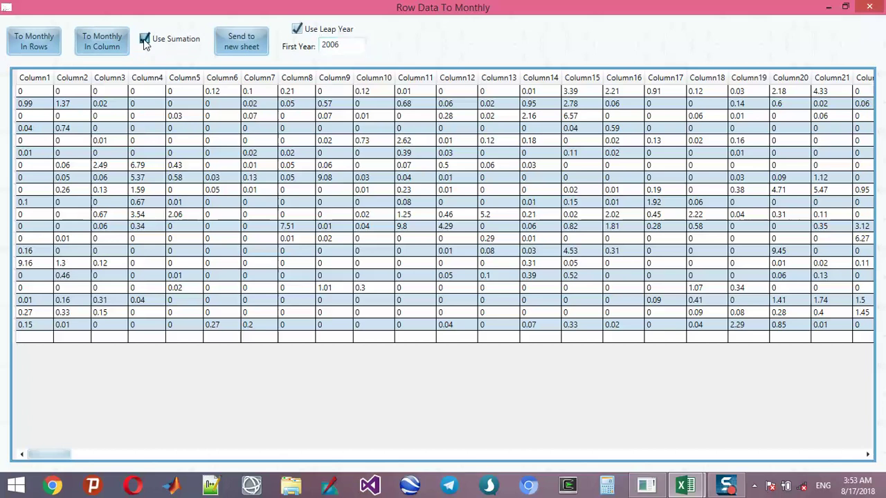
left_click(37, 52)
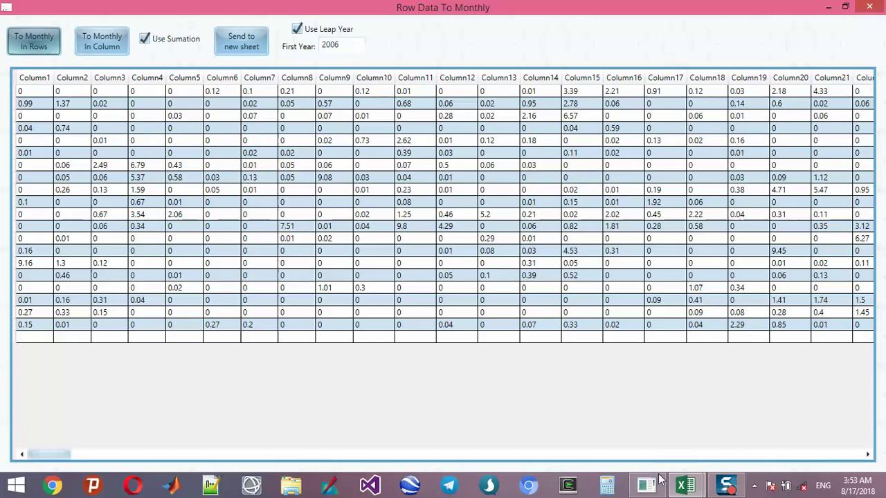
left_click(723, 489)
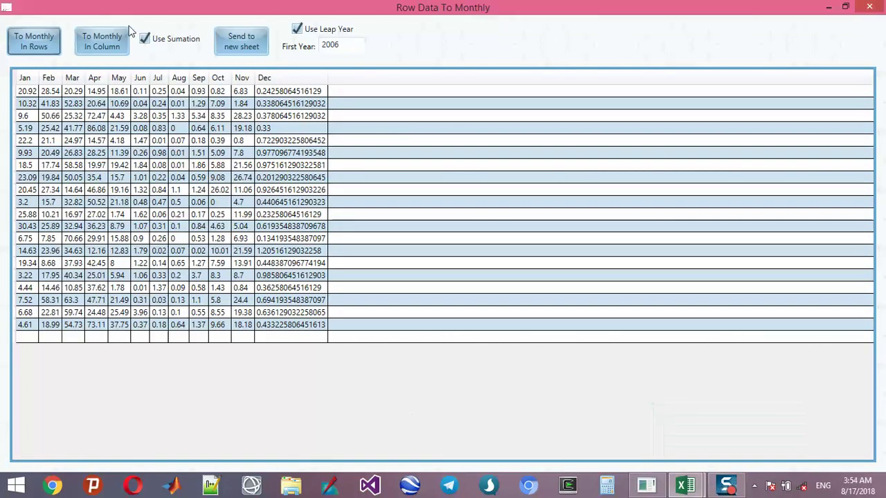
Recalculate the monthly rows without summation for comparison, and convert them again with summation enabled
left_click(146, 40)
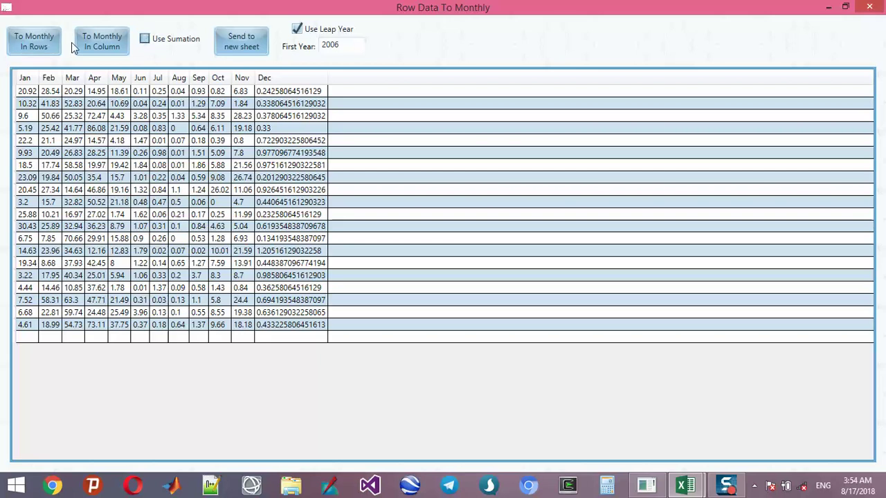
left_click(29, 42)
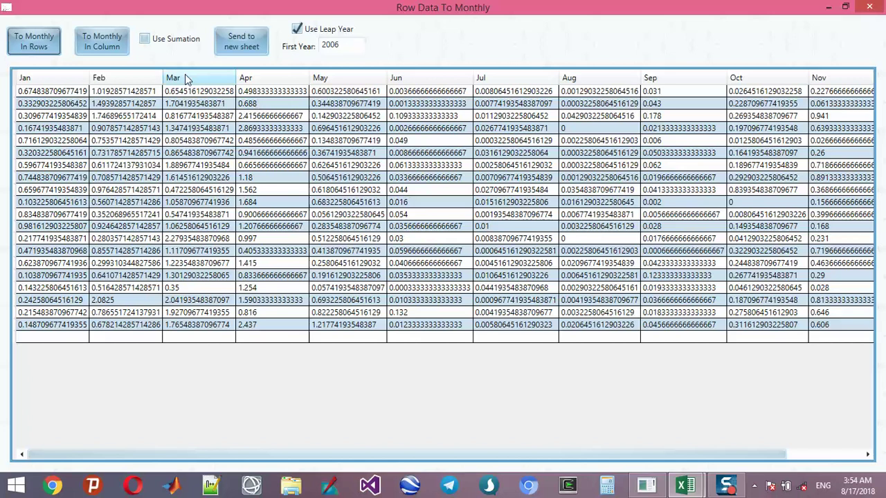
left_click(145, 40)
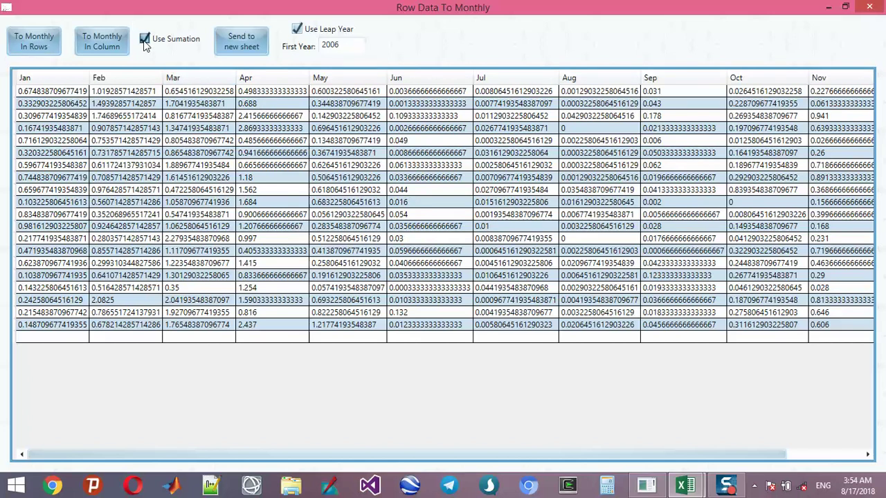
left_click(36, 47)
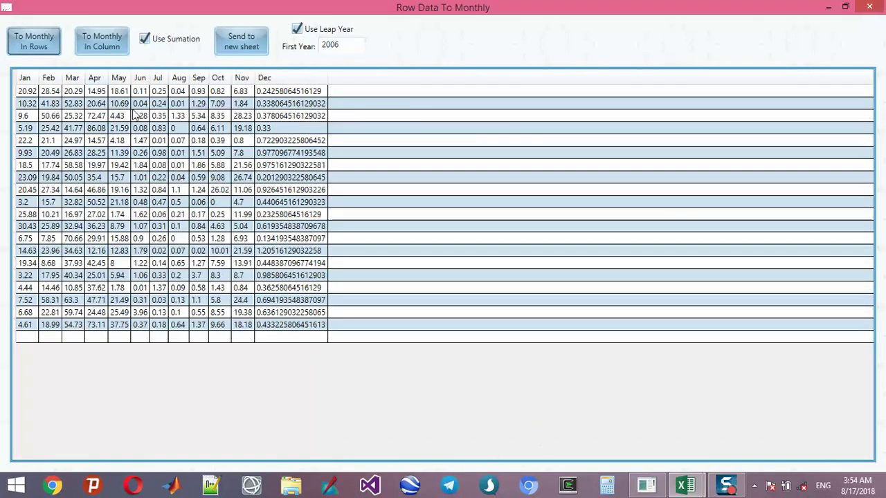
Convert the daily data to monthly sums listed in a single column
left_click(102, 50)
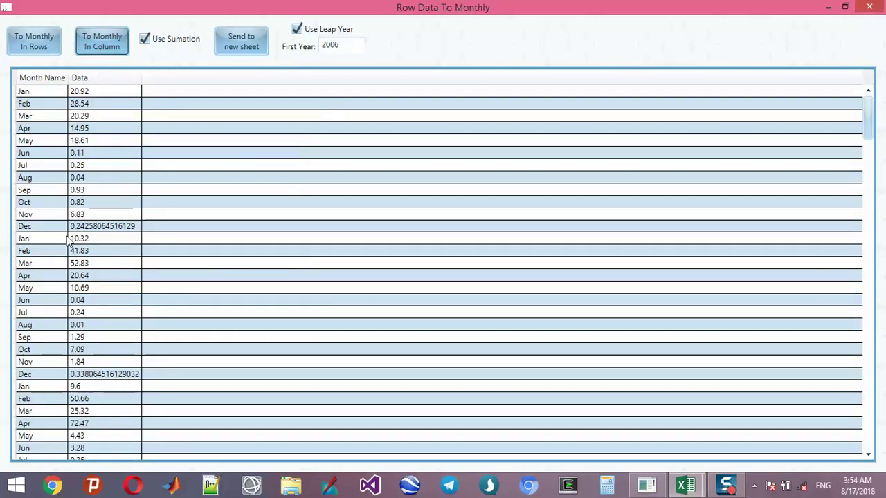
Look through the month names and values of the single-column result and return to its first rows
left_click(87, 280)
key("Down")
key("Down")
key("Down")
key("Down")
key("Down")
key("Down")
key("Down")
key("Down")
key("Down")
key("Down")
key("Down")
key("Down")
key("Down")
key("Down")
key("Down")
key("Down")
key("Down")
key("Down")
key("Down")
key("Down")
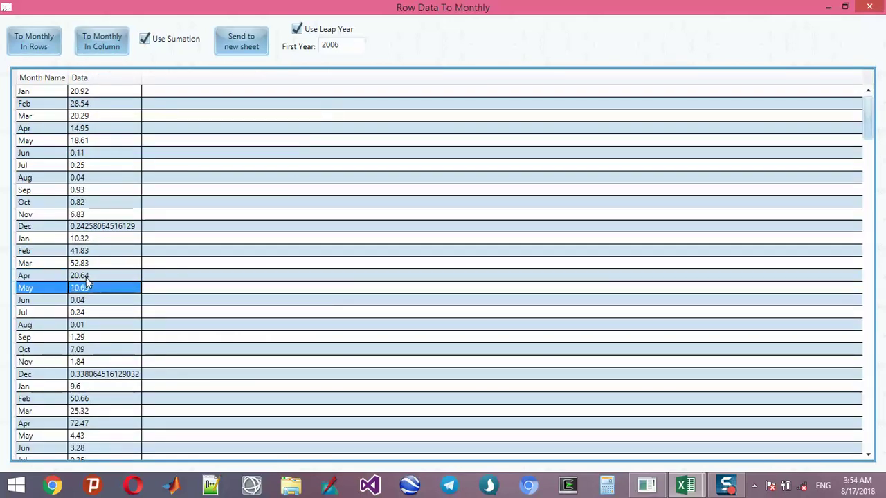
key("Down")
key("Down")
key("Down")
key("Down")
key("Down")
key("Down")
key("Down")
key("Down")
key("Down")
key("Down")
key("Down")
key("Down")
key("Down")
key("Down")
key("Down")
key("Down")
key("Down")
key("Down")
key("Down")
key("Down")
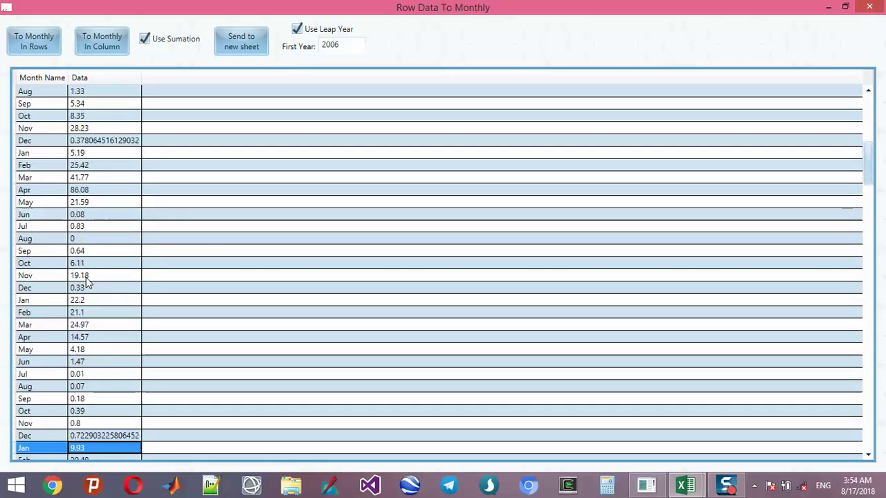
key("Down")
key("Down")
key("Down")
key("Down")
key("Down")
key("Down")
key("Down")
key("Down")
key("Down")
key("Down")
key("Down")
key("Down")
key("Down")
key("Down")
key("Down")
key("Down")
key("Down")
key("Down")
key("Down")
key("Down")
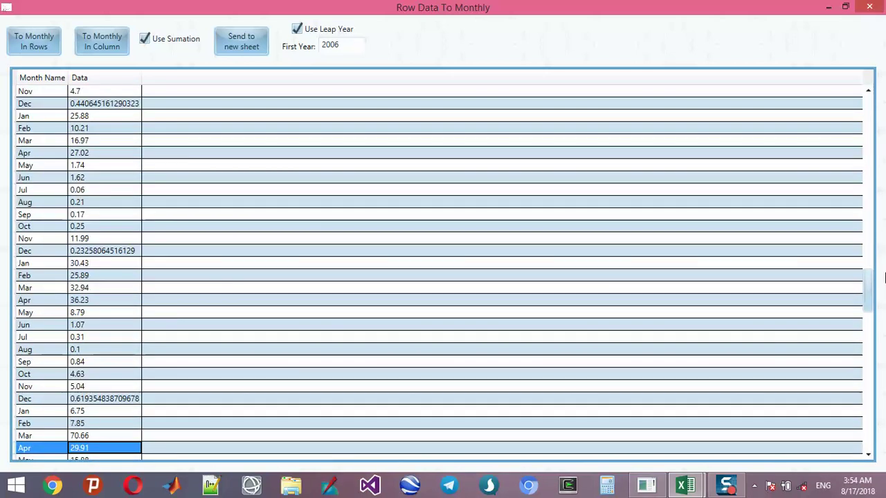
left_click_drag(872, 295, 858, 87)
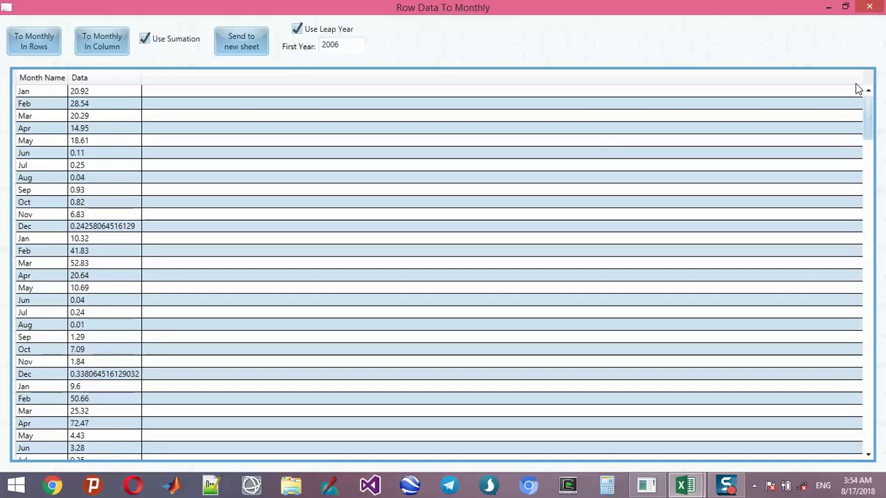
Send the monthly column to a new sheet and fill A2:A13 with the month names Jan to Dec
left_click(252, 46)
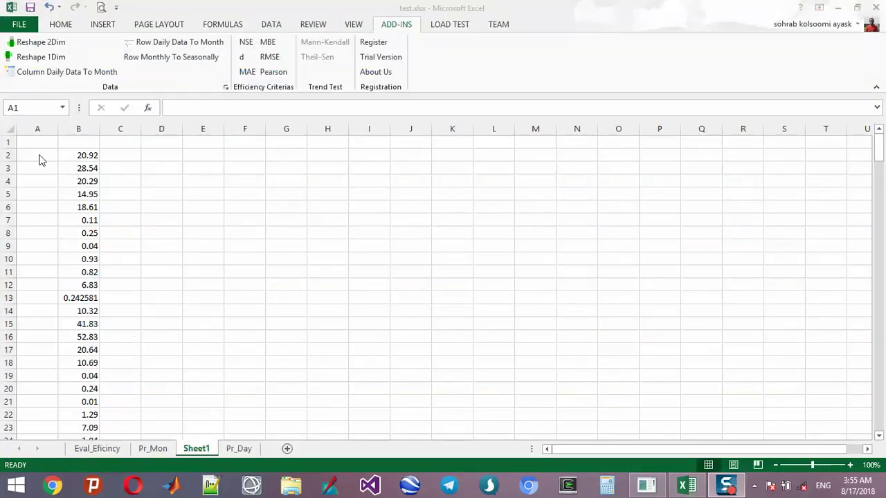
key("Down")
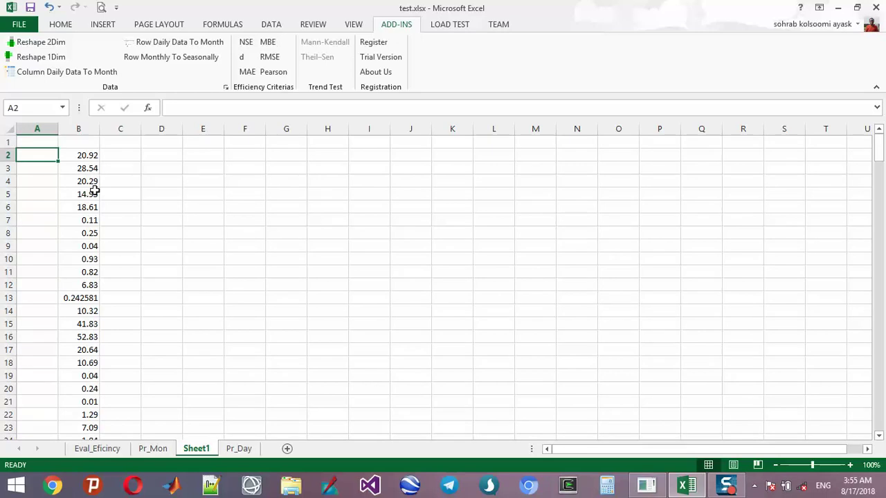
type("Jan")
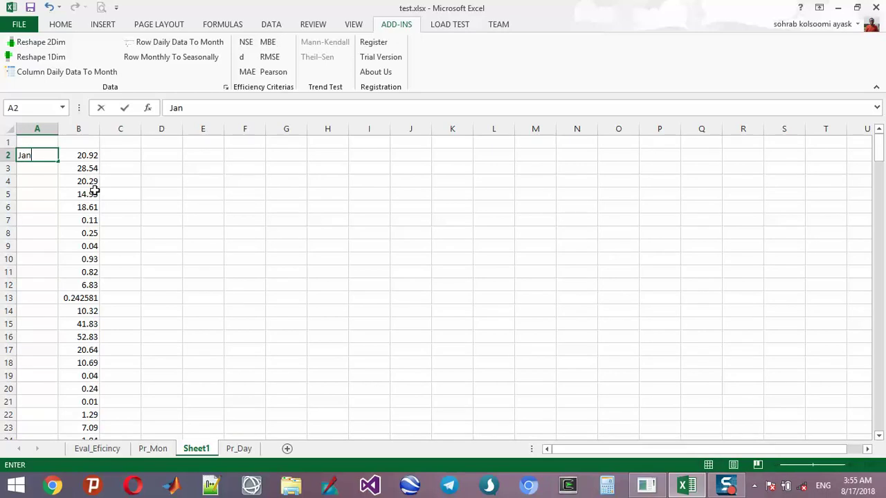
key("Return")
type("Feb")
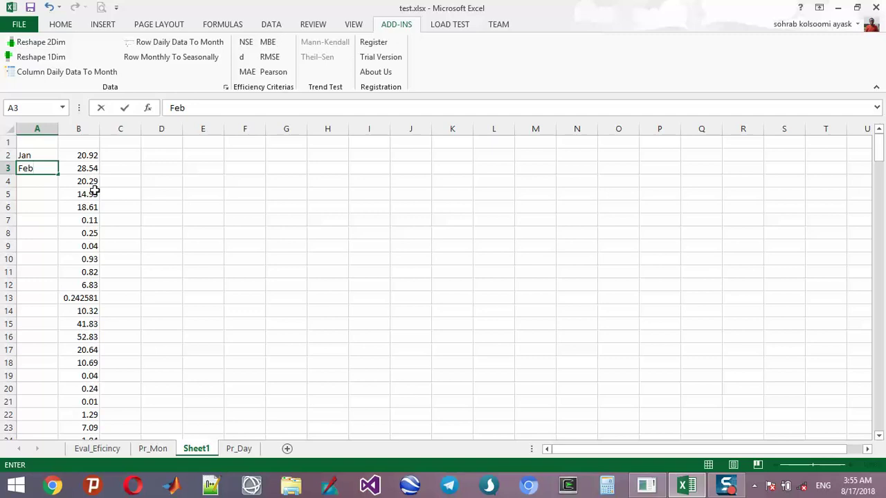
key("Return")
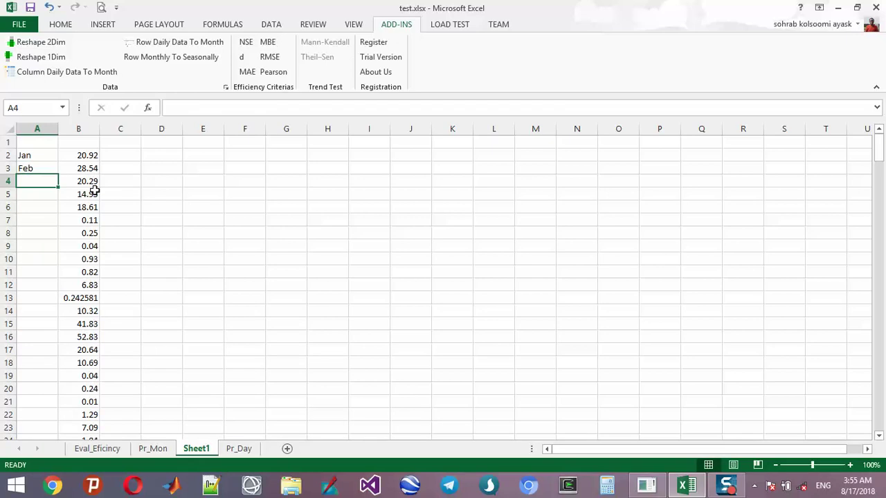
key("Up")
key("Up")
key("shift+Down")
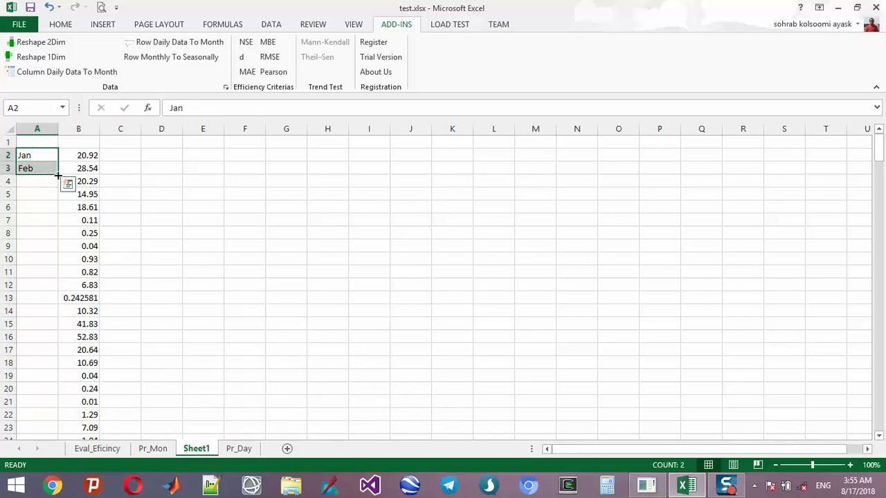
left_click_drag(58, 175, 48, 306)
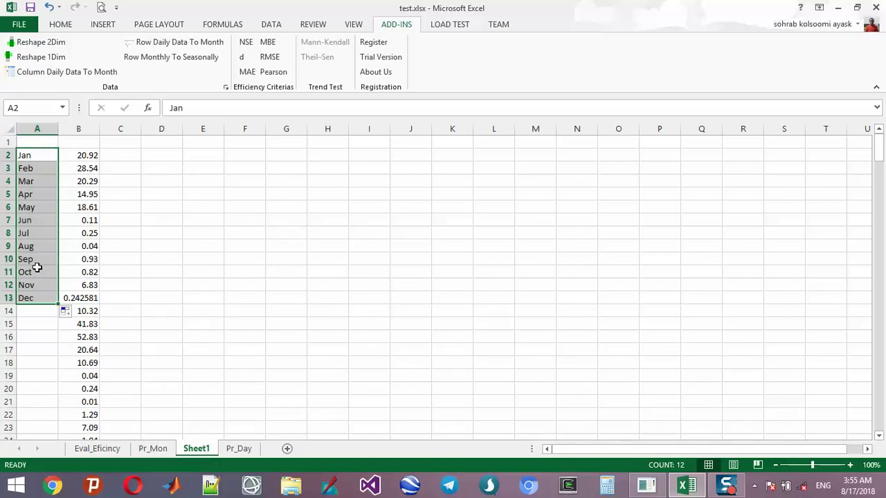
Copy the twelve month names in A2:A13 and paste them starting at A14
key("ctrl+c")
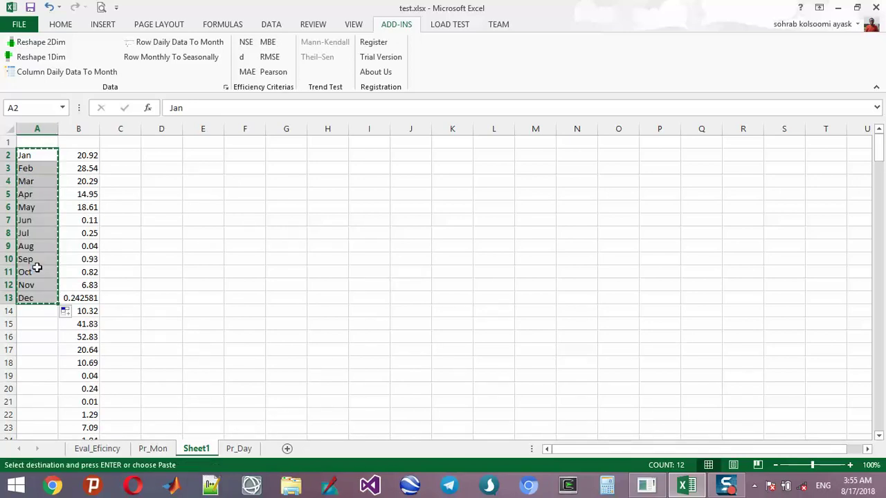
left_click(44, 310)
key("ctrl+v")
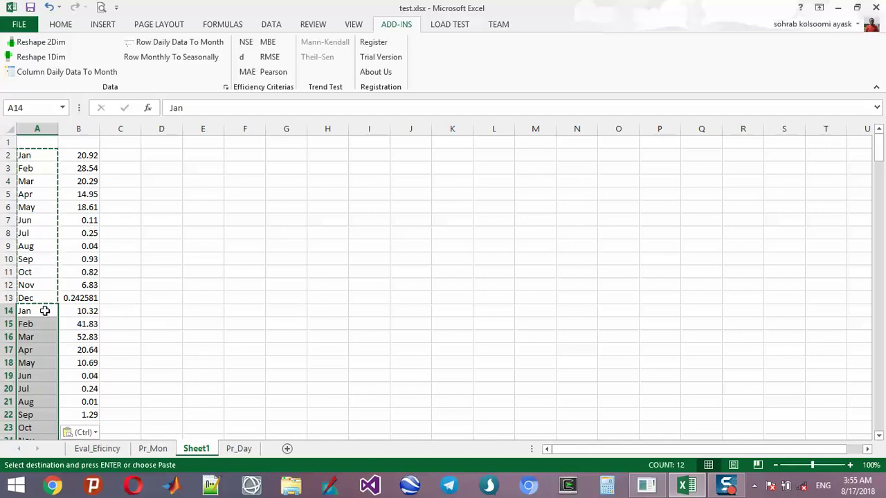
Copy the two years of month names in A2:A25 and paste them starting at A26
key("Up")
key("Up")
key("Up")
key("Up")
key("Up")
key("Up")
key("Up")
key("Up")
key("Up")
key("Up")
key("Up")
key("Up")
key("Up")
key("Down")
key("shift+Down")
key("shift+Down")
key("shift+Down")
key("shift+Down")
key("shift+Down")
key("shift+Down")
key("shift+Down")
key("shift+Down")
key("shift+Down")
key("shift+Down")
key("shift+Down")
key("shift+Down")
key("shift+Down")
key("shift+Down")
key("shift+Down")
key("shift+Down")
key("shift+Down")
key("shift+Down")
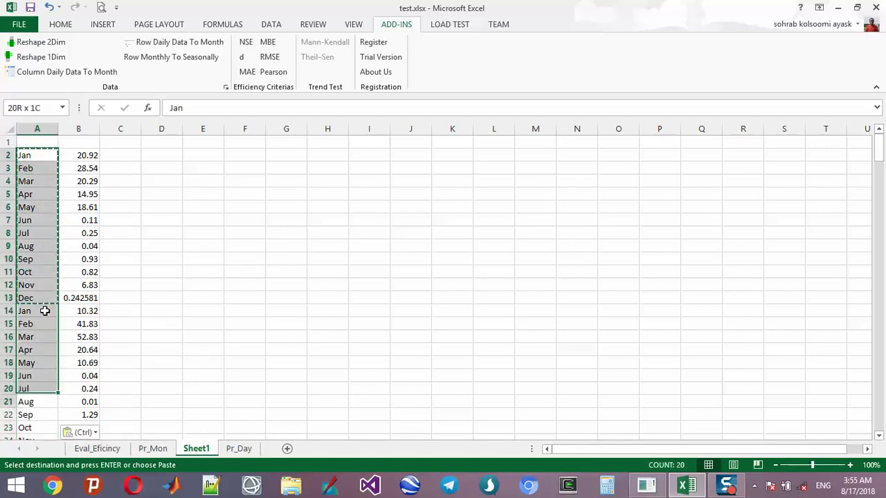
key("shift+Down")
key("shift+Down")
key("shift+Down")
key("shift+Down")
key("shift+Down")
key("shift+Down")
key("shift+Down")
key("shift+Down")
key("shift+Down")
key("shift+Down")
key("shift+Down")
key("shift+Down")
key("shift+Down")
key("shift+Up")
key("shift+Up")
key("shift+Up")
key("shift+Up")
key("shift+Up")
key("shift+Up")
key("shift+Up")
key("shift+Up")
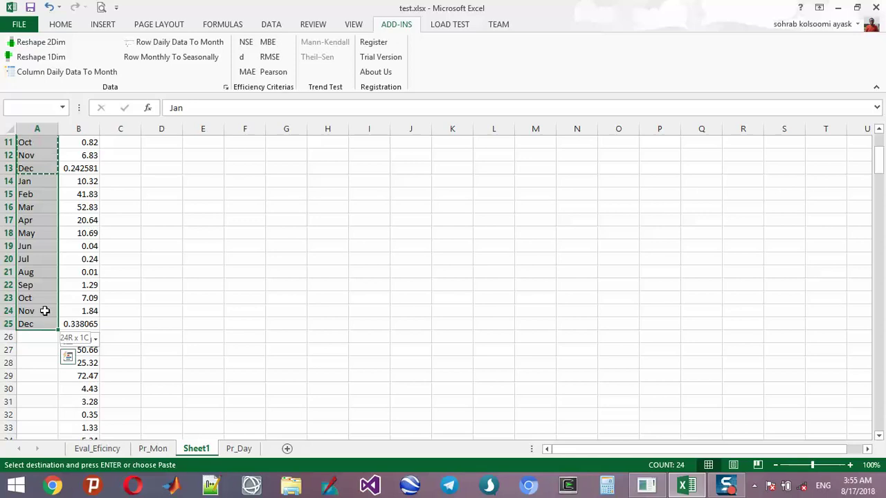
key("ctrl+c")
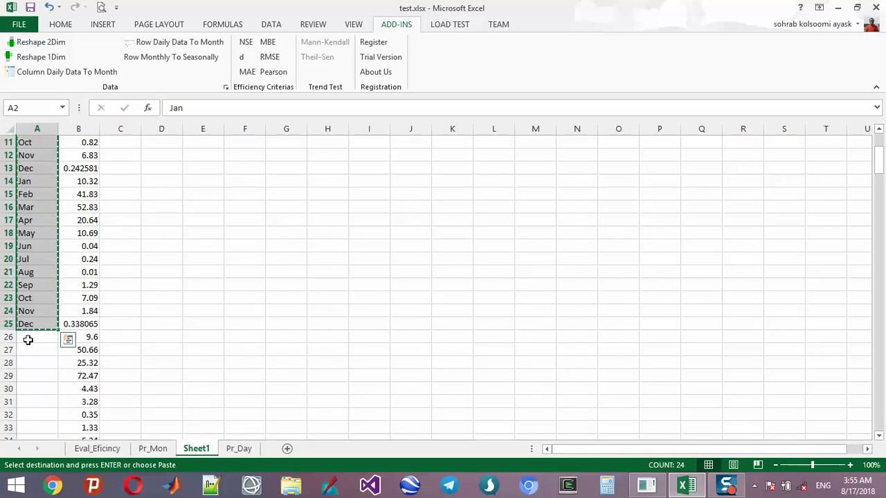
left_click(27, 339)
key("ctrl+v")
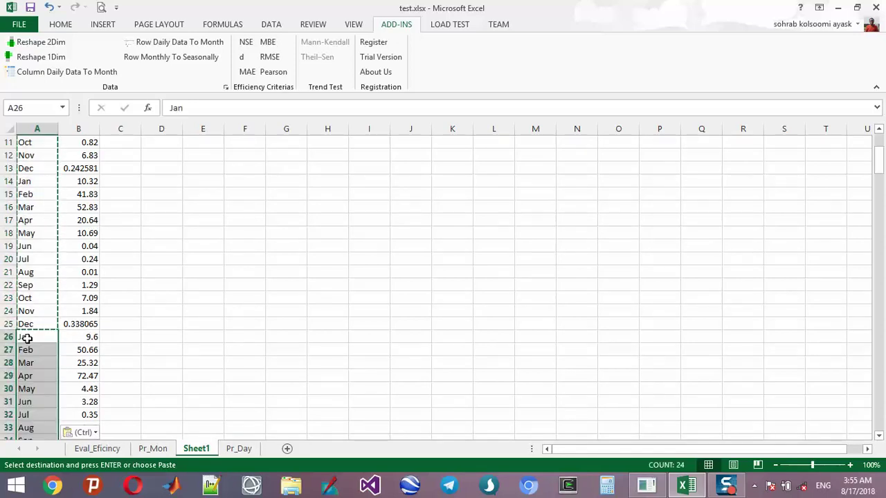
Paste the copied two-year block of month names in column A starting at A50, A74 and A98
key("ctrl+Down")
key("Down")
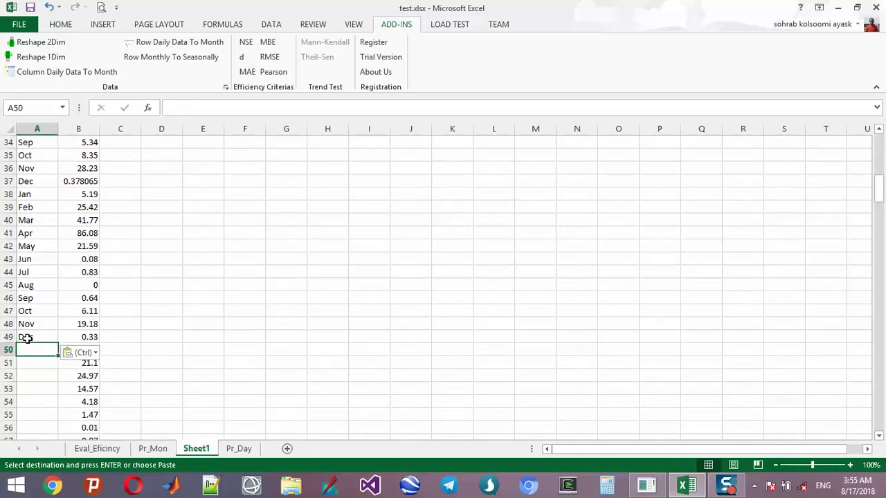
key("ctrl+v")
key("ctrl+Down")
key("Down")
key("ctrl+v")
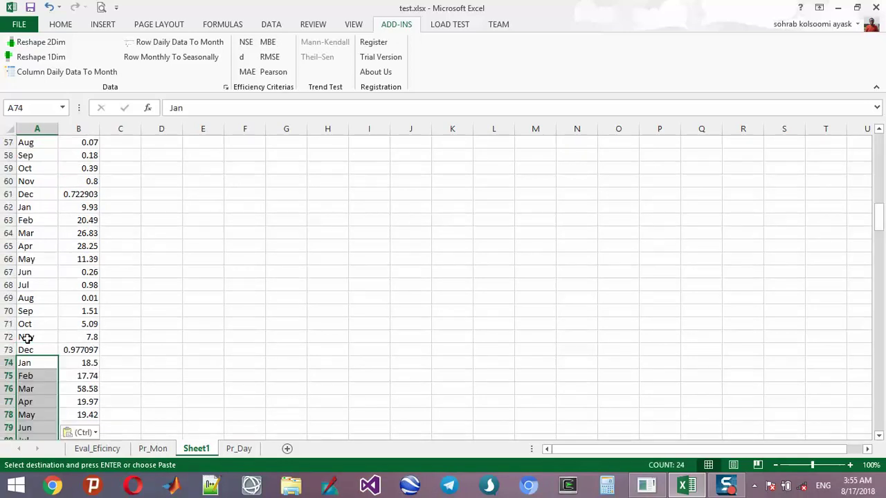
key("ctrl+Down")
key("Down")
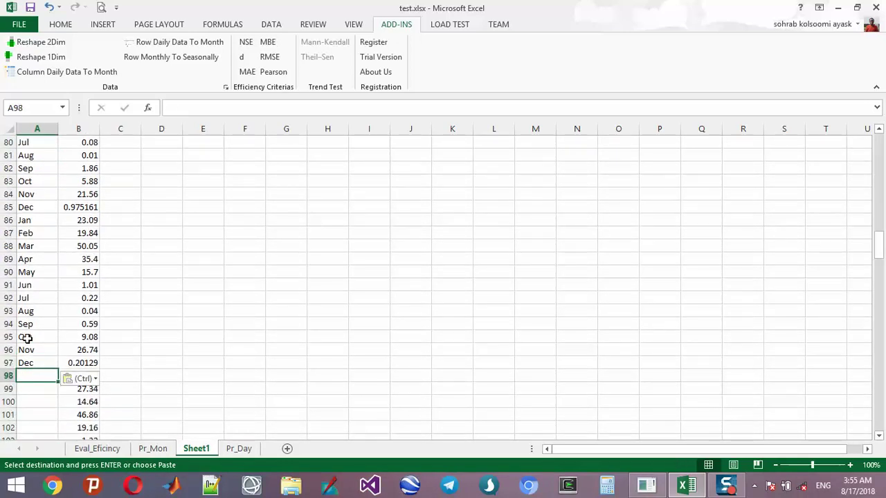
key("ctrl+v")
Continue the month labels in column A by pasting the same 24-month block starting at A122, A146 and A170
key("ctrl+Down")
key("Down")
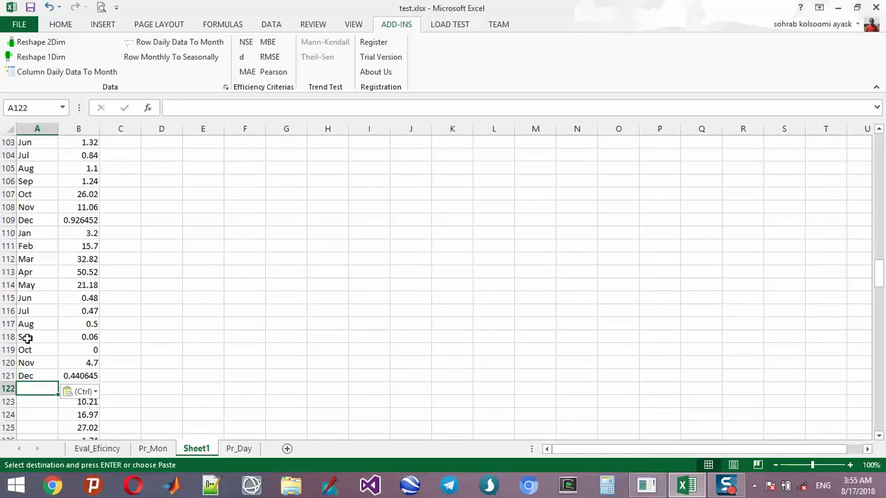
key("ctrl+v")
key("ctrl+Down")
key("Down")
key("ctrl+v")
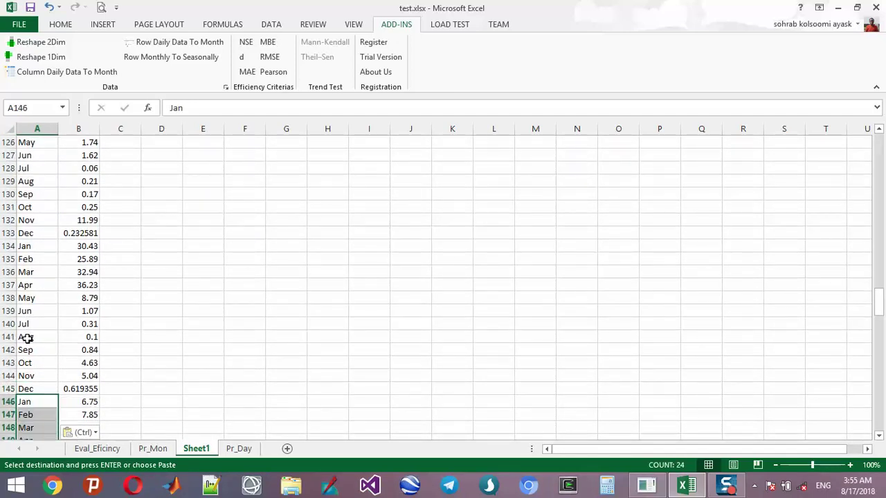
key("ctrl+Down")
key("Down")
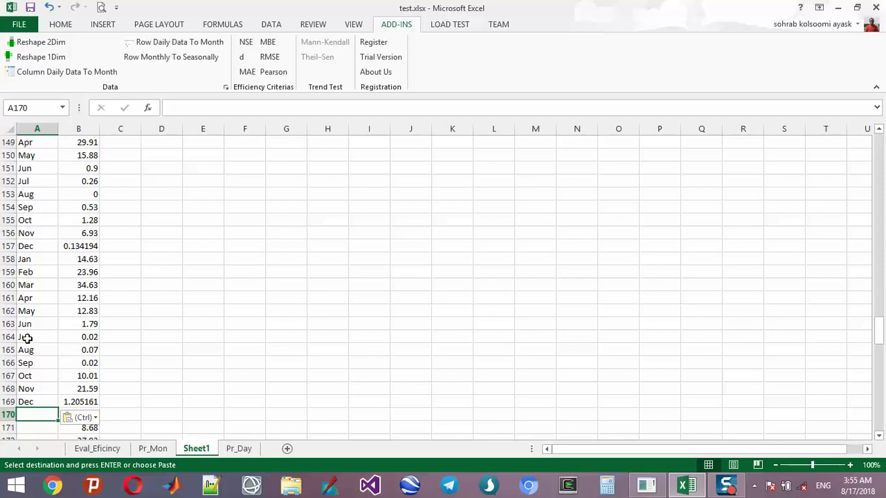
key("ctrl+v")
Complete the month labels down to A241 by pasting the 24-month block at A194 and A218
key("ctrl+Down")
key("Down")
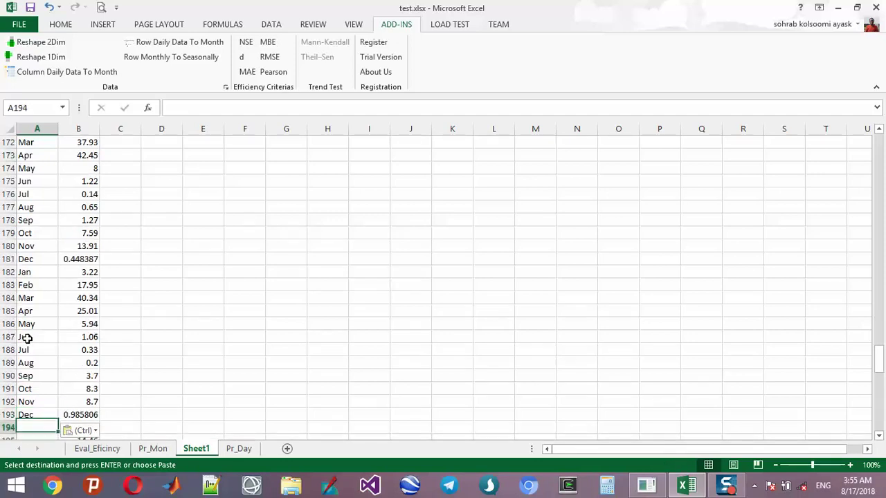
key("ctrl+v")
key("ctrl+Down")
key("Down")
key("ctrl+v")
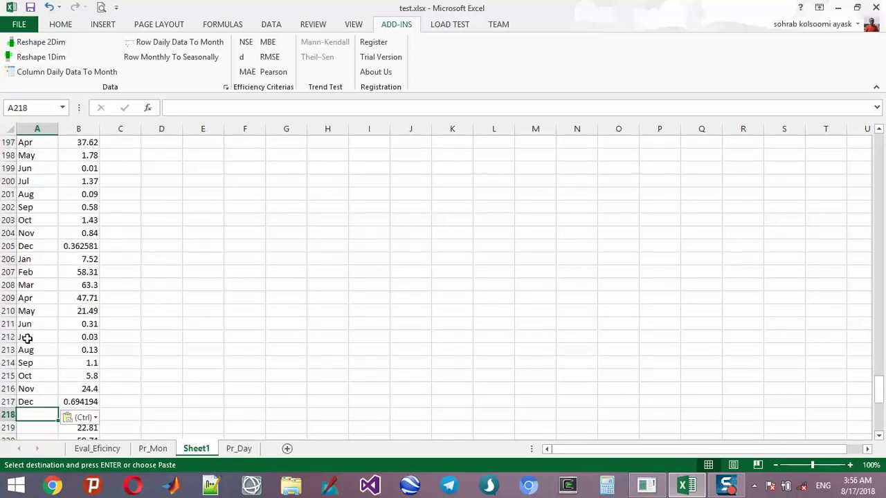
key("ctrl+Down")
key("Down")
key("Down")
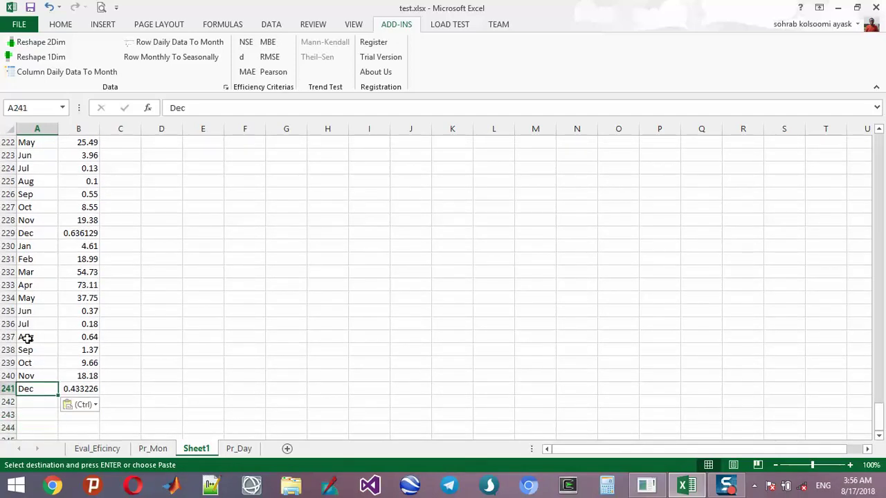
Look through the month labels beside the precipitation values in columns A and B, returning to the end of the data
key("Page_Up")
key("Page_Up")
key("Page_Up")
key("Page_Up")
key("Page_Up")
key("Page_Up")
key("Page_Up")
key("Page_Up")
key("Page_Up")
key("Page_Down")
key("Page_Down")
key("Page_Down")
key("Page_Down")
key("Page_Down")
key("Page_Down")
key("Page_Down")
key("Page_Down")
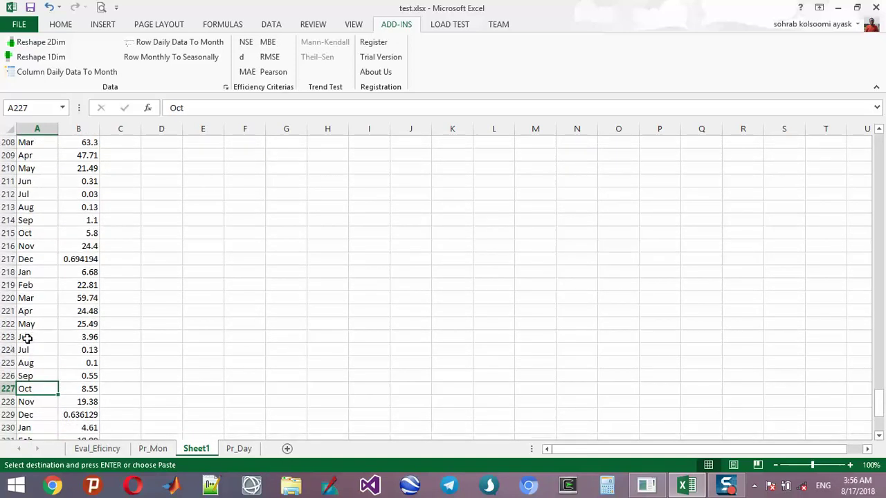
key("Page_Down")
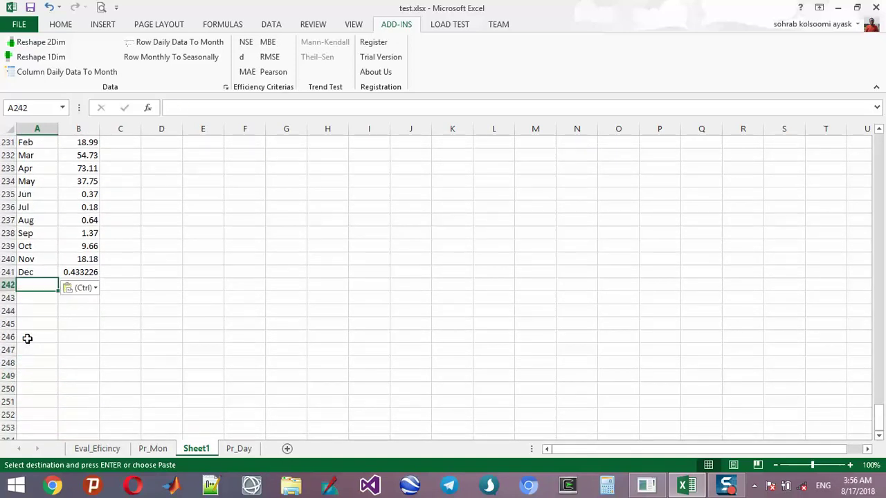
Select the monthly precipitation values B2:B241 in column B of Sheet1, leaving out the empty first row
key("Right")
key("shift+Up")
key("shift+Up")
key("shift+Up")
key("shift+Up")
key("shift+Up")
key("shift+Up")
key("shift+Up")
key("shift+Up")
key("shift+Up")
key("shift+Up")
key("shift+Up")
key("shift+Up")
key("shift+Up")
key("shift+Up")
key("shift+Up")
key("shift+Up")
key("shift+Up")
key("shift+Up")
key("shift+Up")
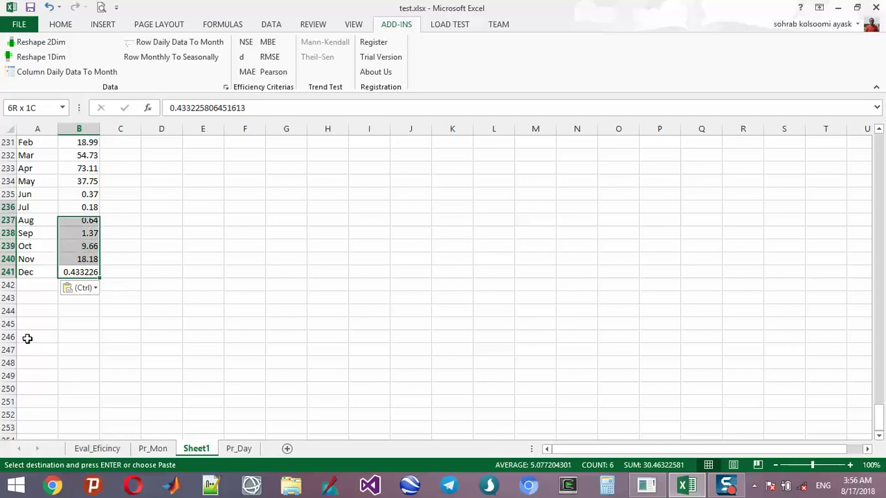
key("shift+Up")
key("shift+Up")
key("shift+Up")
key("shift+Up")
key("shift+Up")
key("shift+Up")
key("shift+Up")
key("shift+Up")
key("shift+Up")
key("shift+Up")
key("shift+Up")
key("shift+Up")
key("shift+Up")
key("shift+Up")
key("shift+Up")
key("shift+Up")
key("shift+Up")
key("shift+Up")
key("shift+Up")
key("shift+Up")
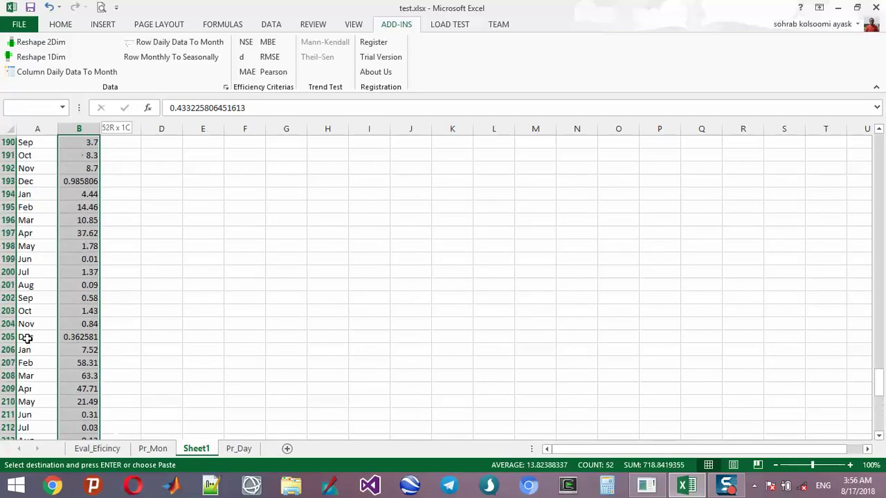
key("shift+Up")
key("shift+Up")
key("shift+Up")
key("shift+Up")
key("shift+Up")
key("shift+Up")
key("shift+Up")
key("shift+Up")
key("shift+Up")
key("shift+Up")
key("shift+Up")
key("shift+Up")
key("shift+Up")
key("shift+Up")
key("shift+Up")
key("shift+Up")
key("shift+Up")
key("shift+Up")
key("shift+Up")
key("shift+Up")
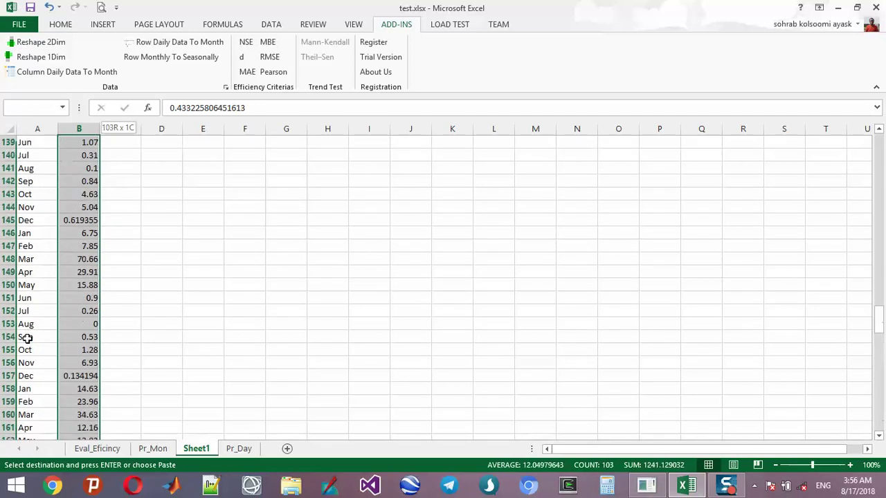
key("shift+Up")
key("shift+Up")
key("shift+Up")
key("shift+Up")
key("shift+Up")
key("shift+Up")
key("shift+Up")
key("shift+Up")
key("shift+Up")
key("shift+Up")
key("shift+Up")
key("shift+Up")
key("shift+Up")
key("shift+Up")
key("shift+Up")
key("shift+Up")
key("shift+Up")
key("shift+Up")
key("shift+Up")
key("shift+Up")
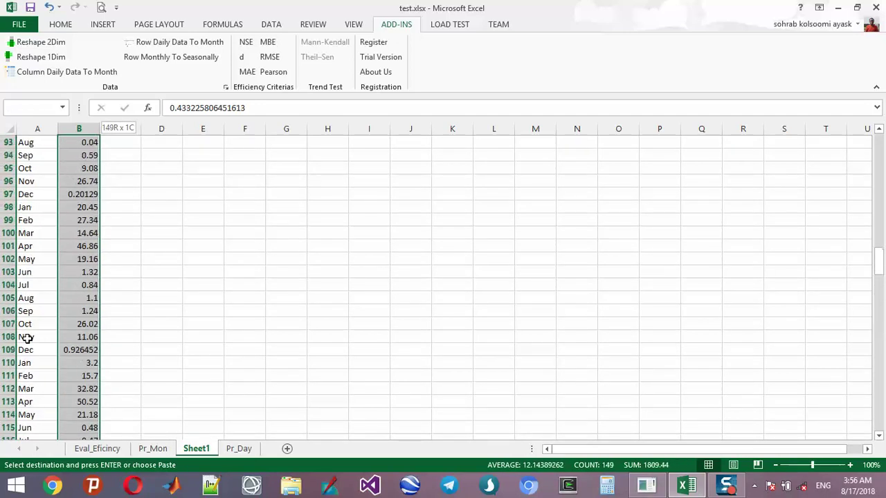
key("shift+Up")
key("shift+Up")
key("shift+Up")
key("shift+Up")
key("shift+Up")
key("shift+Up")
key("shift+Up")
key("shift+Up")
key("shift+Up")
key("shift+Up")
key("shift+Up")
key("shift+Up")
key("shift+Up")
key("shift+Up")
key("shift+Up")
key("shift+Up")
key("shift+Up")
key("shift+Up")
key("shift+Up")
key("shift+Up")
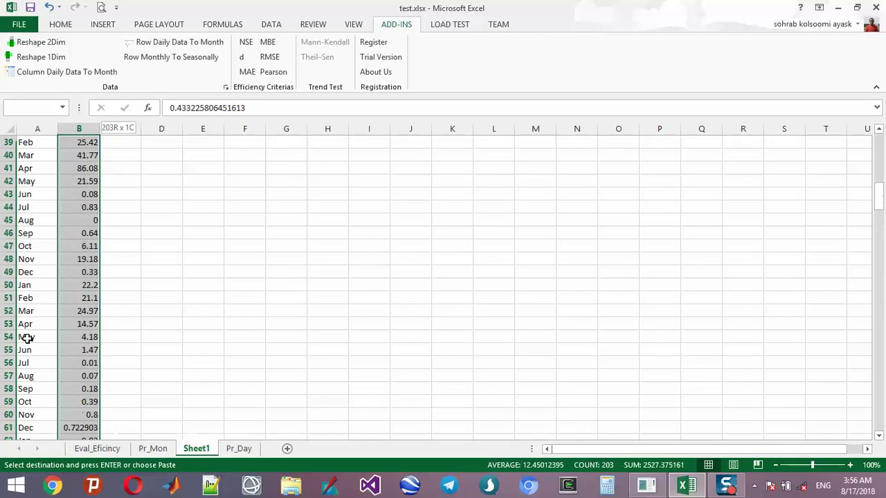
key("shift+Up")
key("shift+Up")
key("shift+Up")
key("shift+Up")
key("shift+Up")
key("shift+Up")
key("shift+Up")
key("shift+Up")
key("shift+Up")
key("shift+Up")
key("shift+Up")
key("shift+Up")
key("shift+Up")
key("shift+Up")
key("shift+Up")
key("shift+Up")
key("shift+Up")
key("shift+Up")
key("shift+Up")
key("shift+Up")
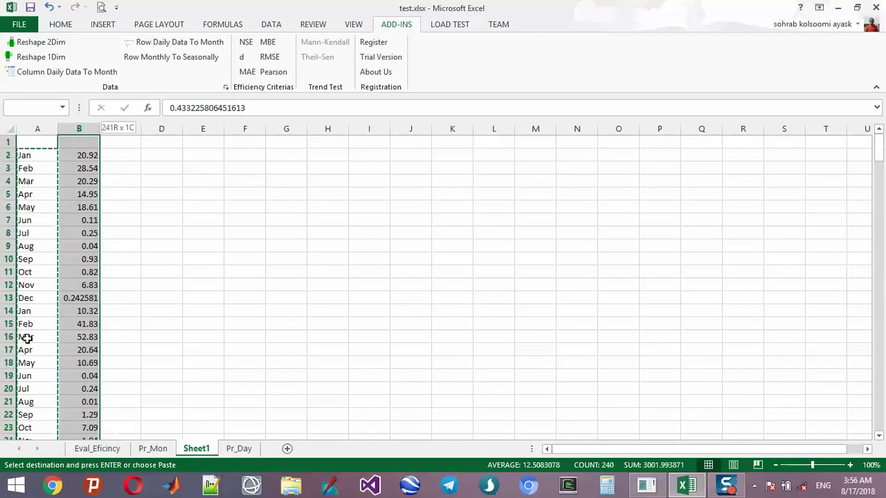
key("shift+Down")
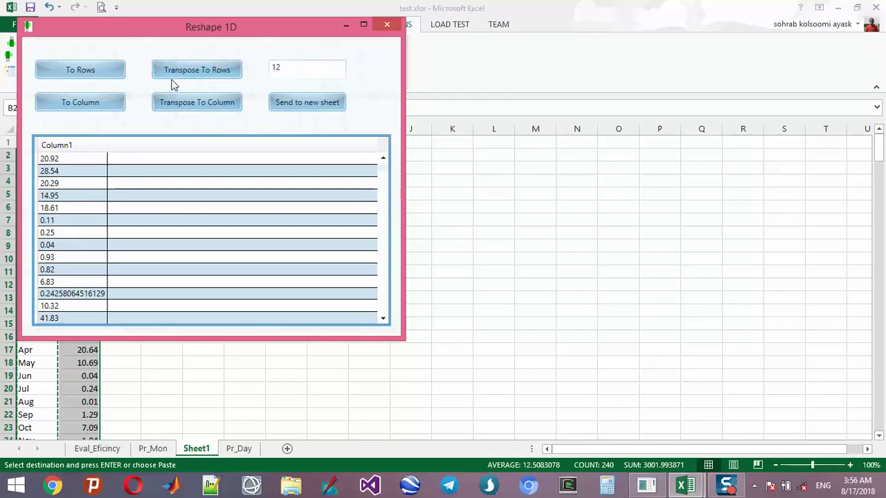
Reshape the selected monthly column into rows of 12 values and send the result to a new sheet
left_click(88, 72)
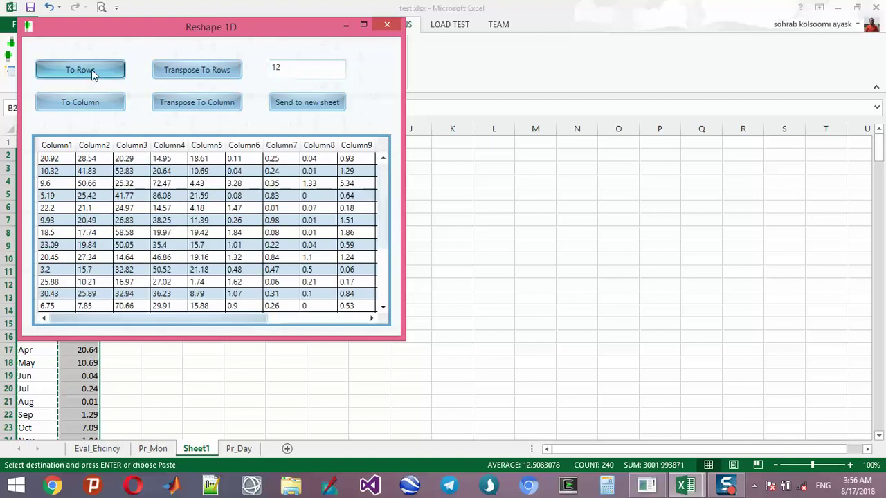
left_click(311, 105)
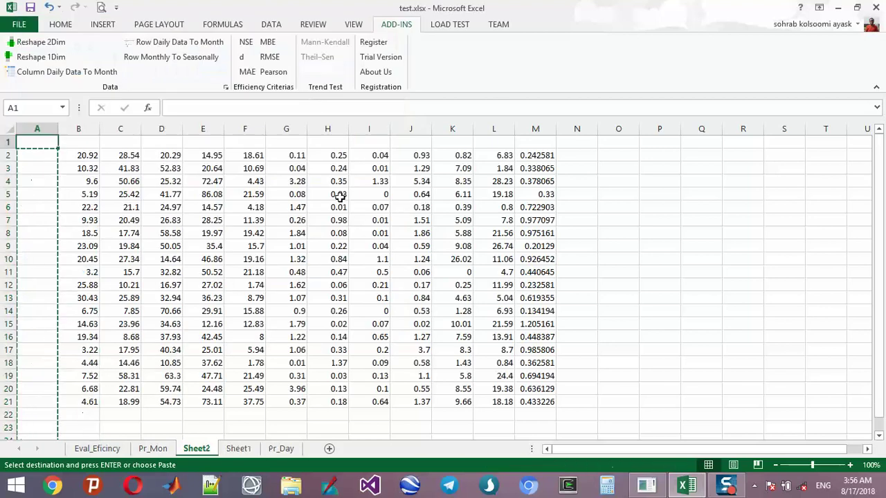
Select the whole reshaped table B2:M21 and load it into the monthly-to-seasonal conversion with Use Sumation enabled
left_click(353, 270)
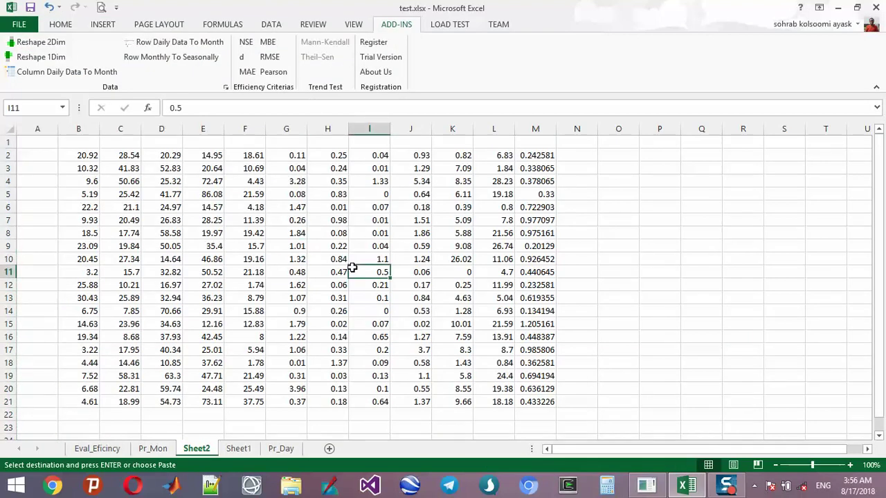
key("ctrl+a")
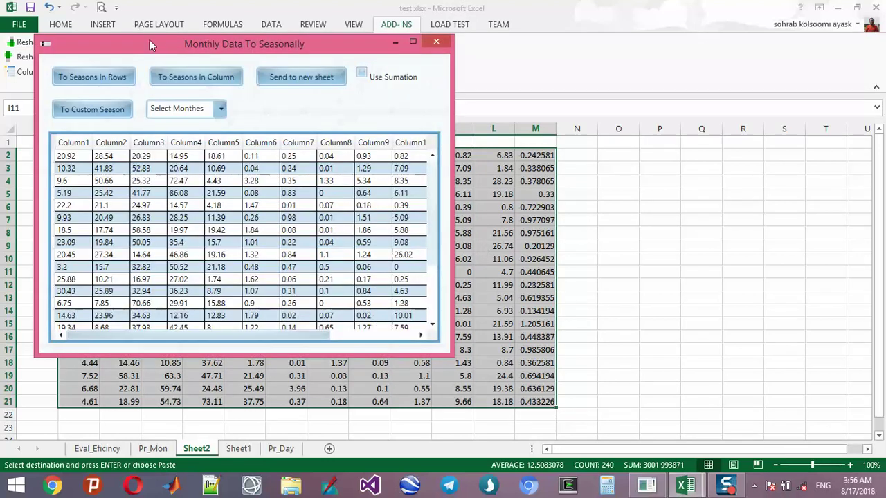
left_click_drag(171, 54, 389, 96)
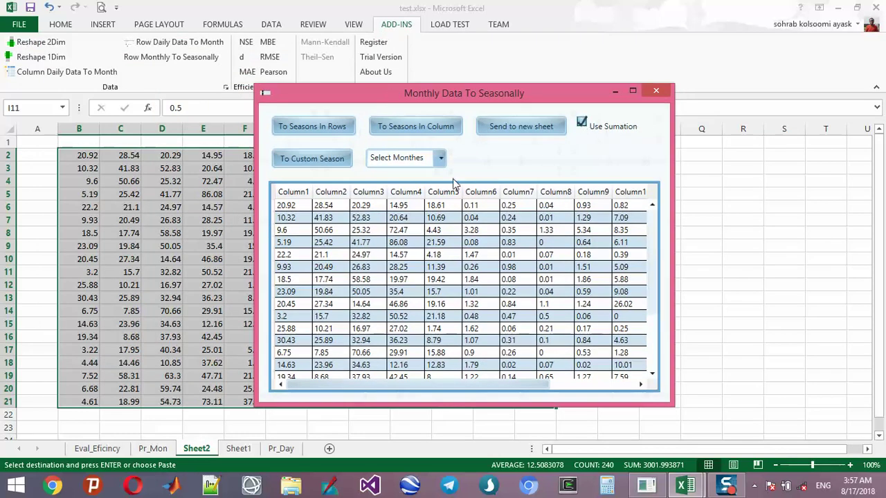
Preview the standard seasonal sums, first arranged in rows and then as a single column with season names
left_click(329, 132)
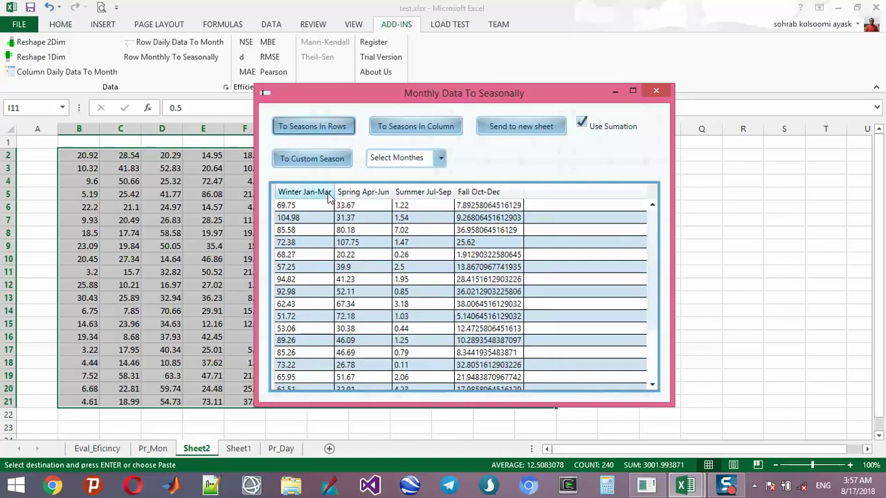
left_click(427, 128)
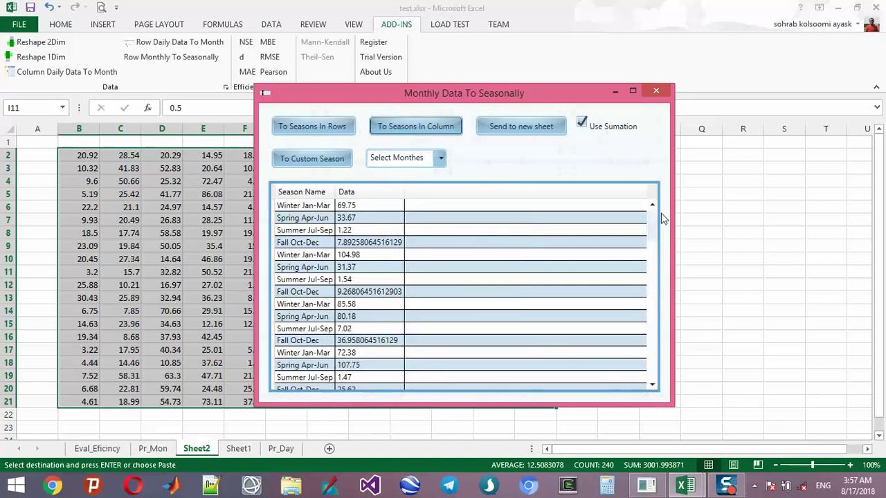
mouse_move(653, 221)
left_mouse_down()
mouse_move(668, 396)
mouse_move(661, 209)
left_mouse_up()
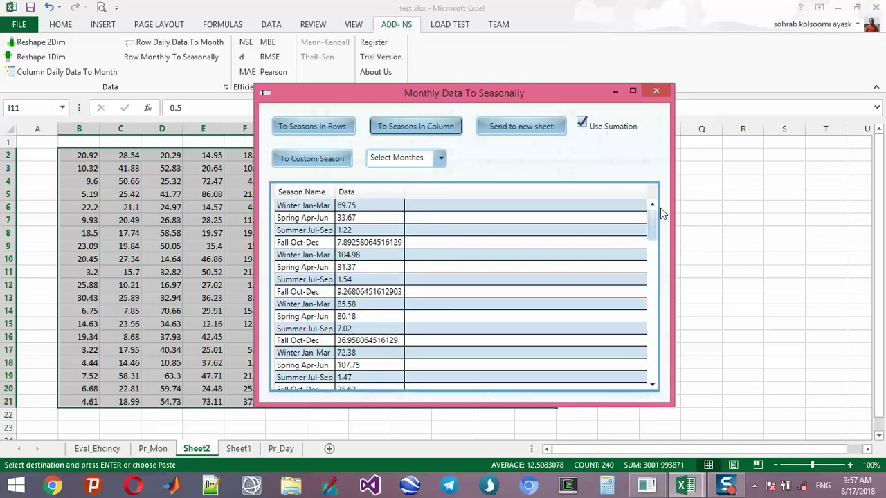
Define a custom season from the months Feb, Mar, Apr and May and calculate its sum for every year
left_click(441, 159)
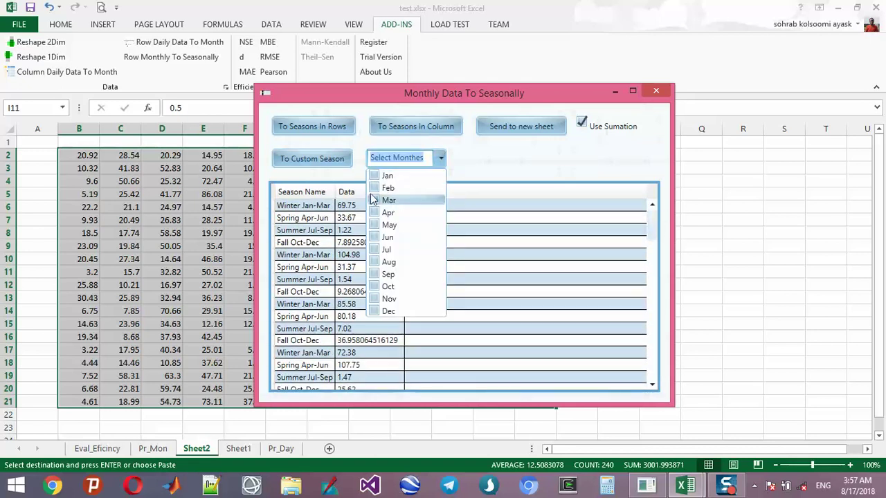
left_click(379, 188)
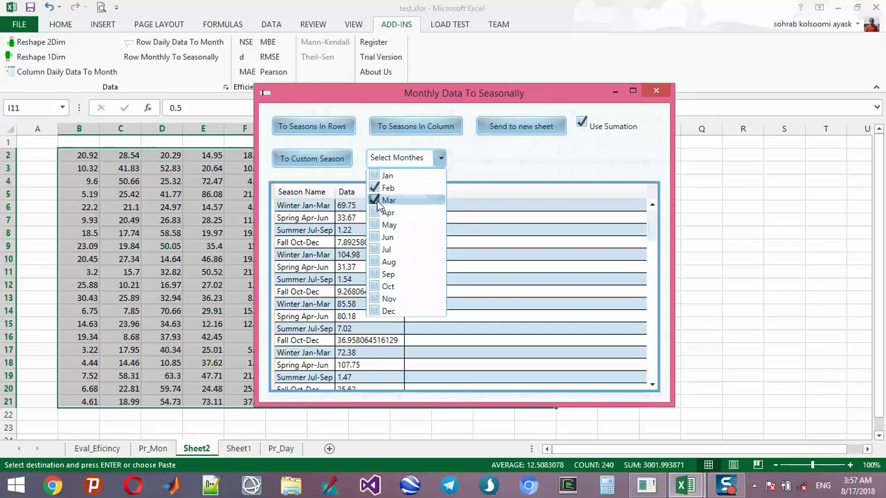
left_click(378, 203)
left_click(376, 214)
left_click(378, 226)
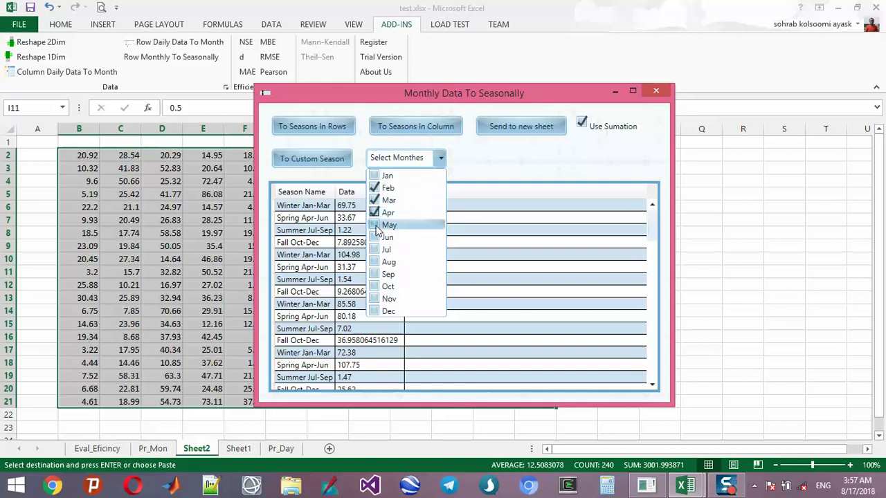
left_click(332, 160)
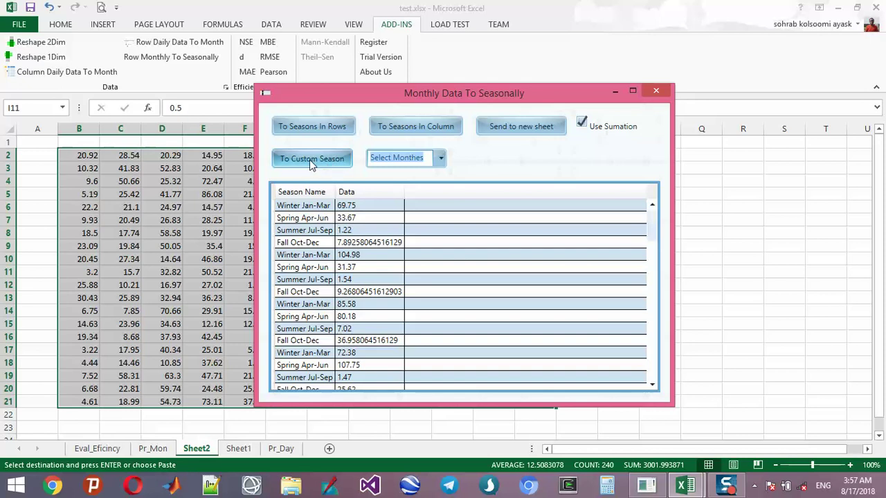
left_click(311, 161)
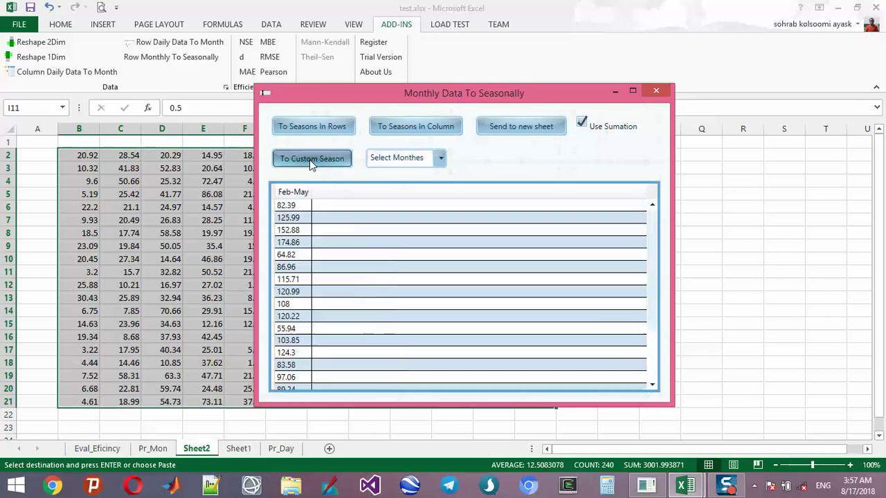
Look through the Feb-May sums down to the last row and send them to a new sheet
left_click(299, 210)
key("Down")
key("Down")
key("Down")
key("Down")
key("Down")
key("Down")
key("Down")
key("Down")
key("Down")
key("Down")
key("Down")
key("Down")
key("Down")
key("Down")
key("Down")
key("Down")
key("Down")
key("Down")
key("Down")
key("Down")
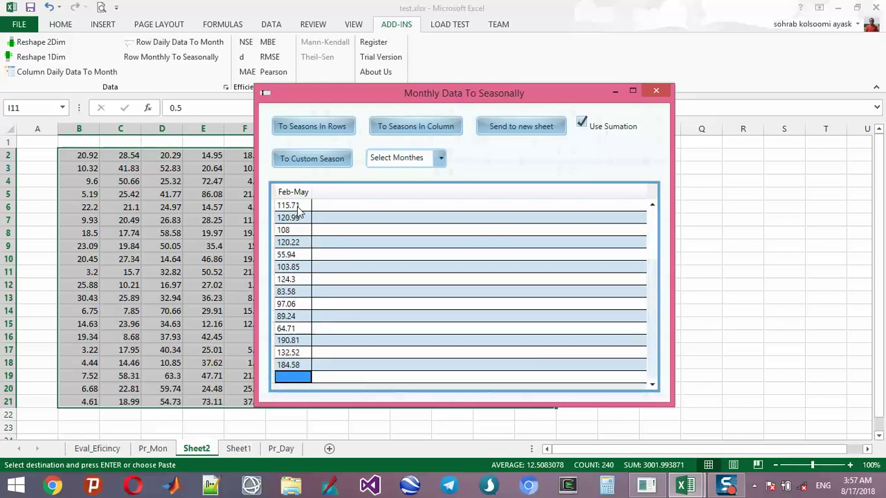
key("Page_Up")
key("Page_Up")
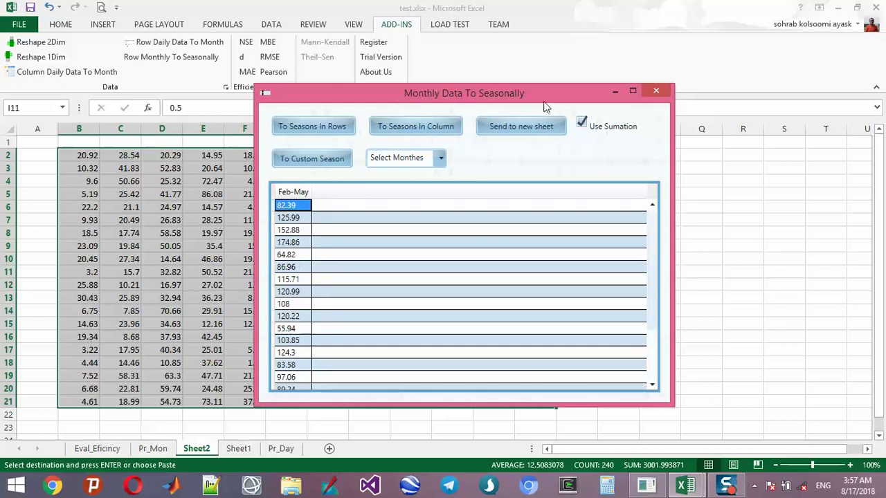
left_click(529, 126)
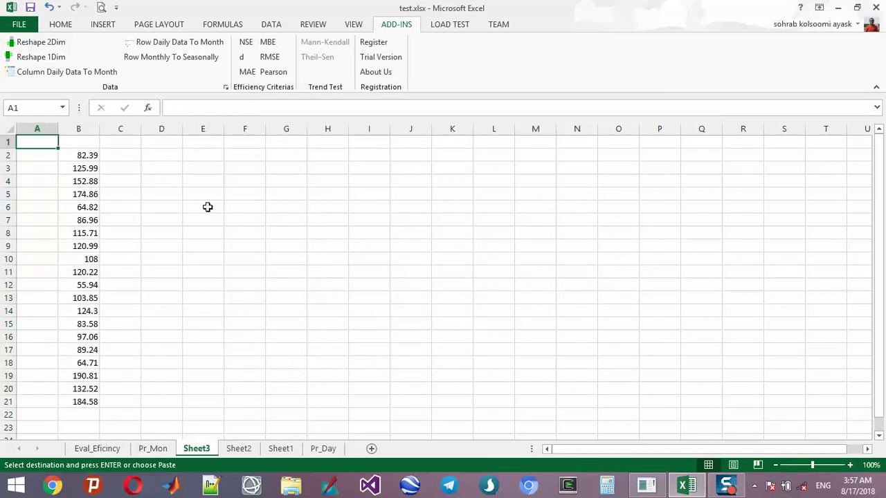
Copy the years in A2:A21 of the Pr_Day sheet and paste them beside the sums on Sheet3, starting at A2
left_click(153, 449)
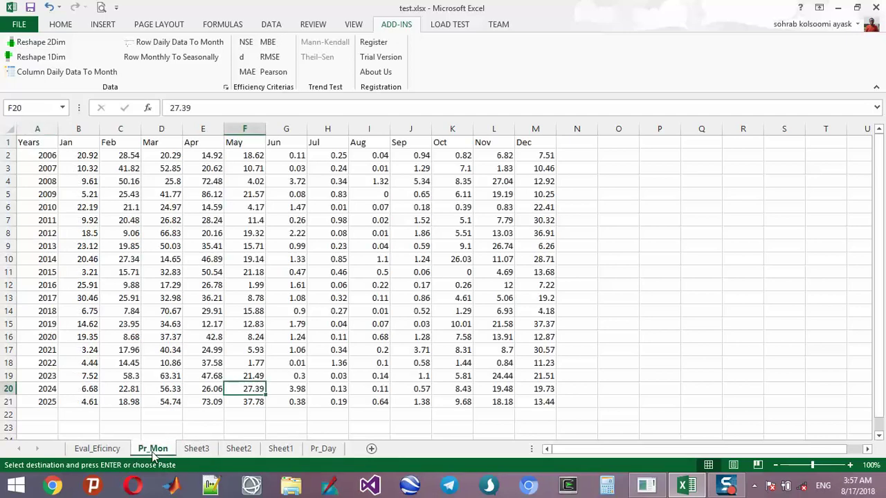
left_click_drag(34, 155, 35, 170)
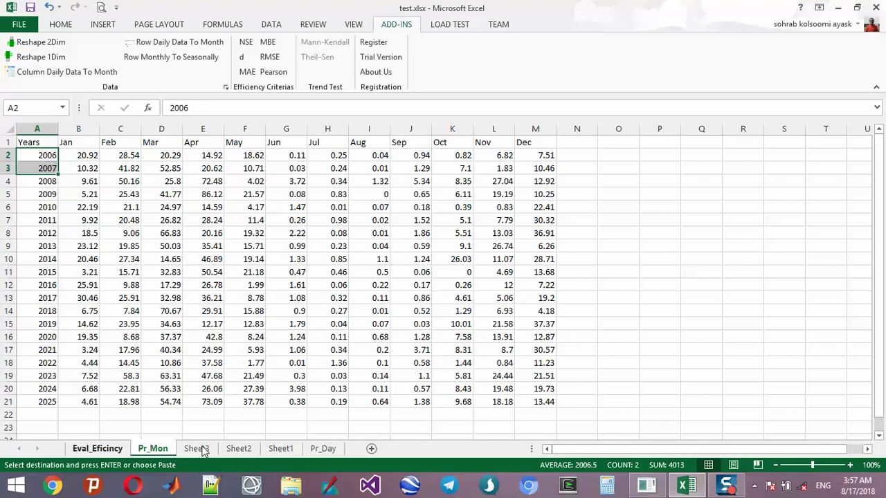
left_click(327, 449)
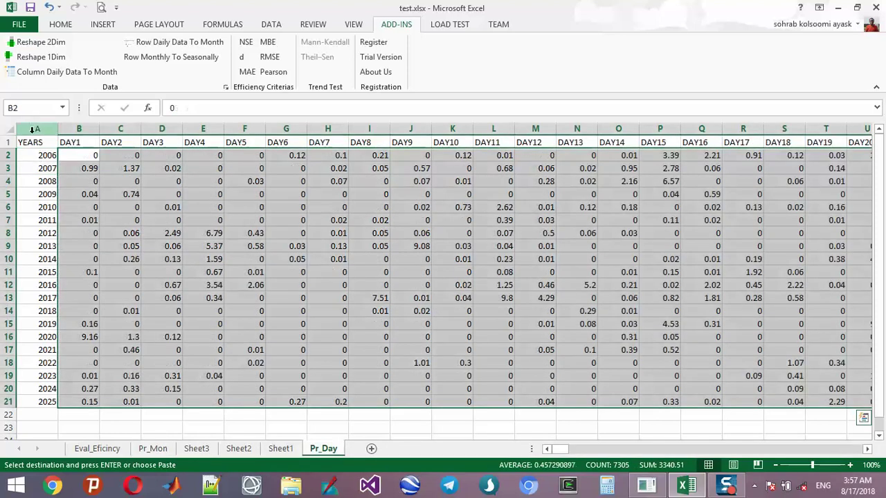
left_click(37, 154)
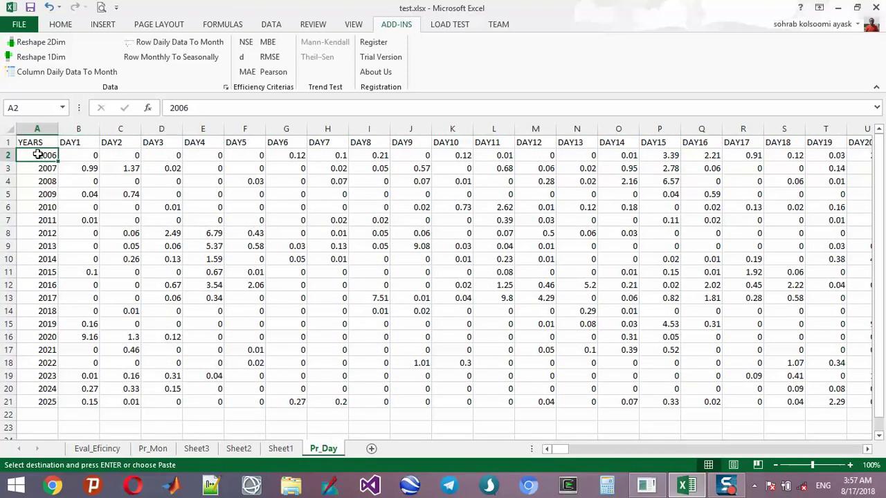
key("shift+Down")
key("shift+Down")
key("shift+Down")
key("shift+Down")
key("shift+Down")
key("shift+Down")
key("shift+Down")
key("shift+Down")
key("shift+Down")
key("shift+Down")
key("shift+Down")
key("shift+Down")
key("shift+Down")
key("shift+Down")
key("shift+Down")
key("shift+Down")
key("shift+Down")
key("shift+Down")
key("shift+Down")
key("ctrl+c")
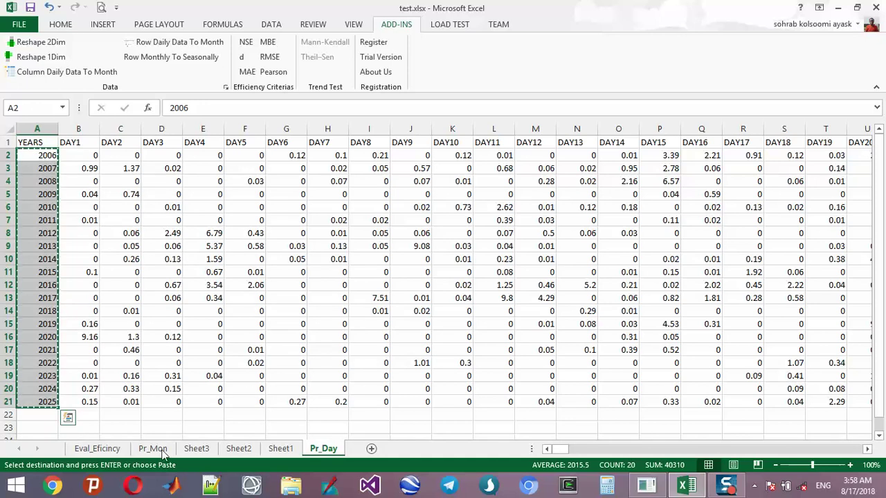
left_click(196, 449)
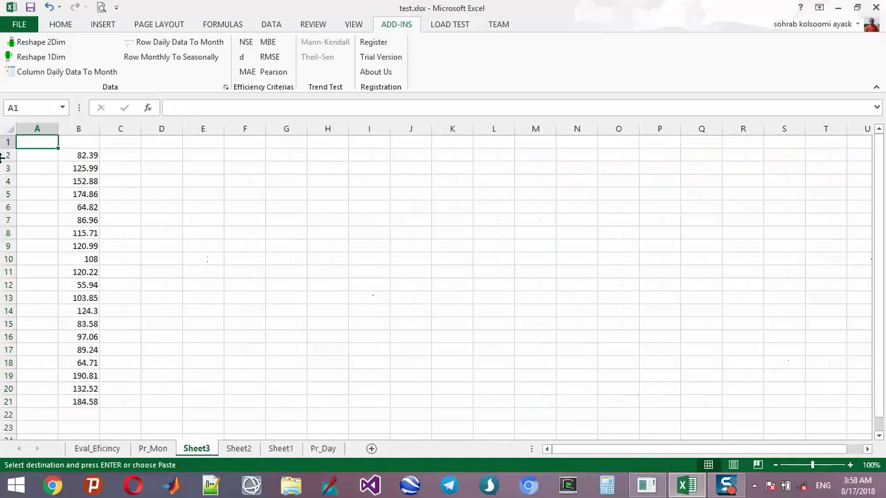
key("Down")
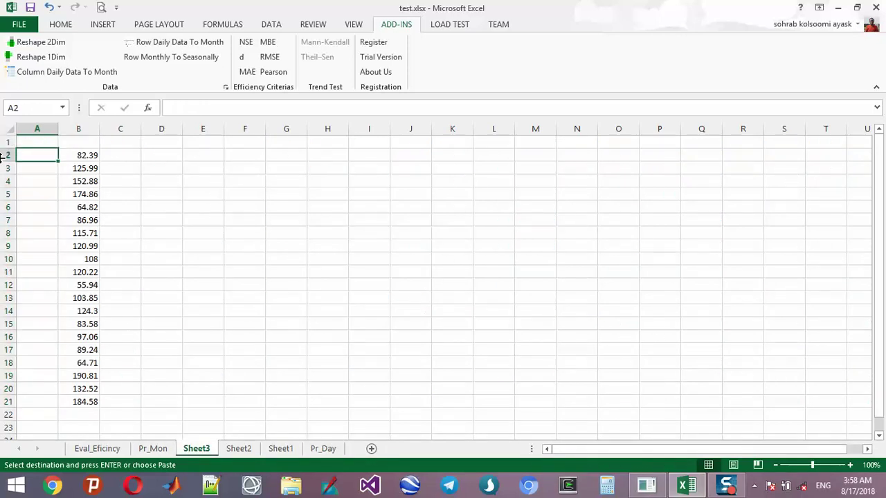
key("ctrl+v")
Enter the column headings Years in A1 and Feb-May in B1 above the pasted years and their sums
key("Up")
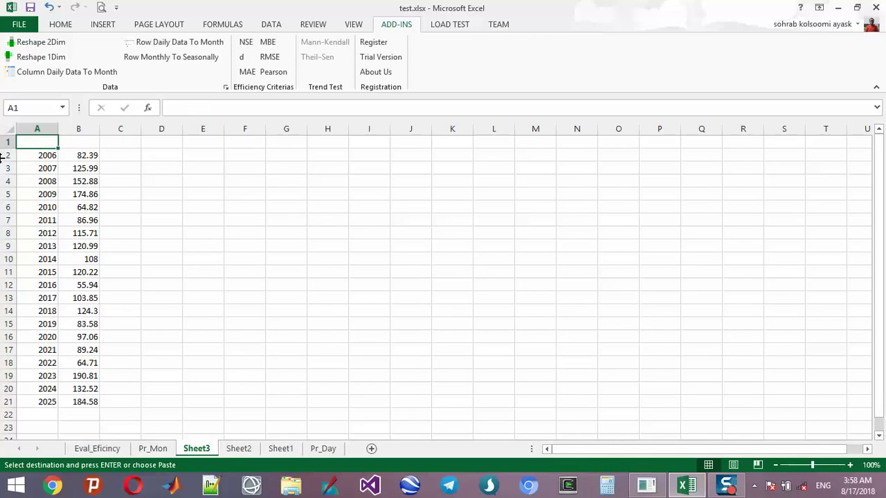
type("Years")
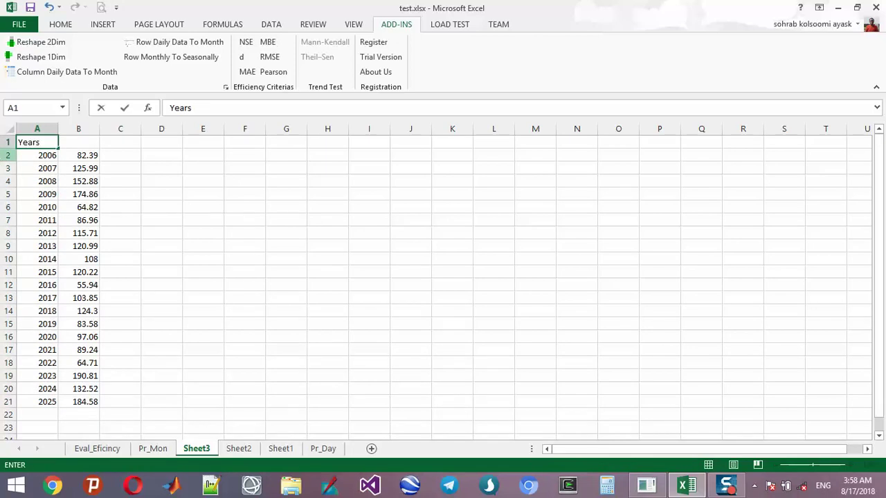
key("Tab")
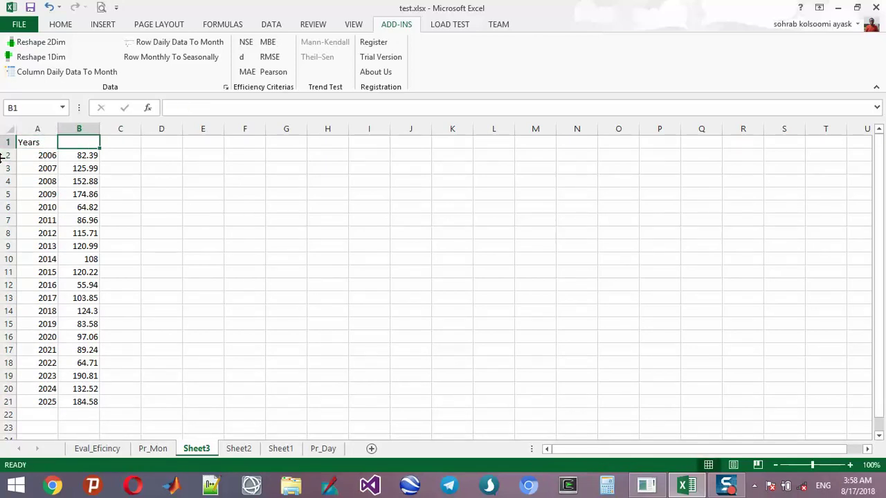
type("Feb-M")
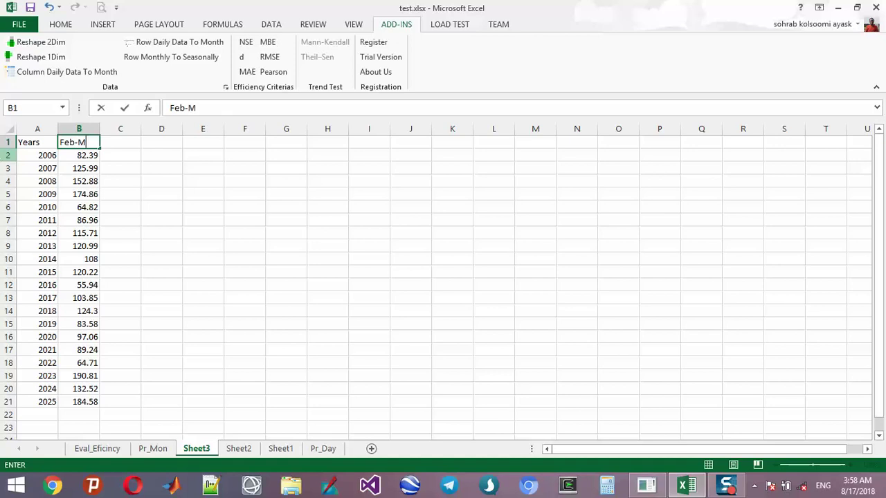
type("ay")
key("Return")
key("Up")
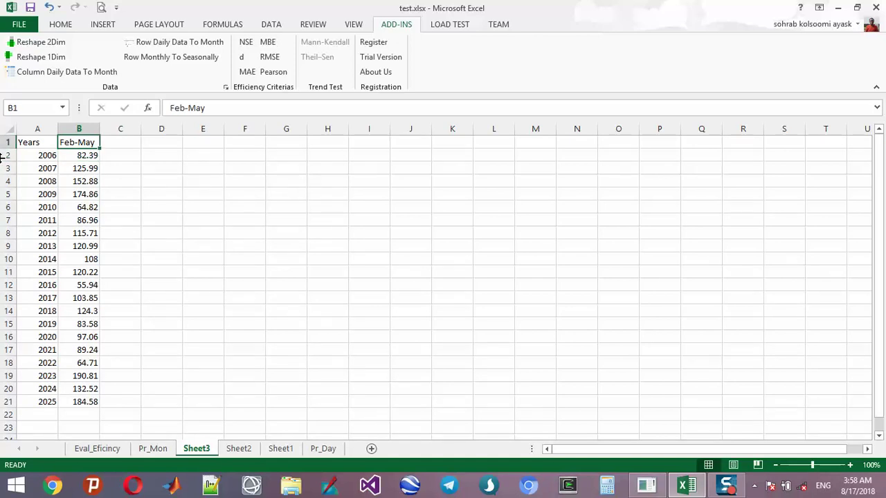
key("Down")
key("Down")
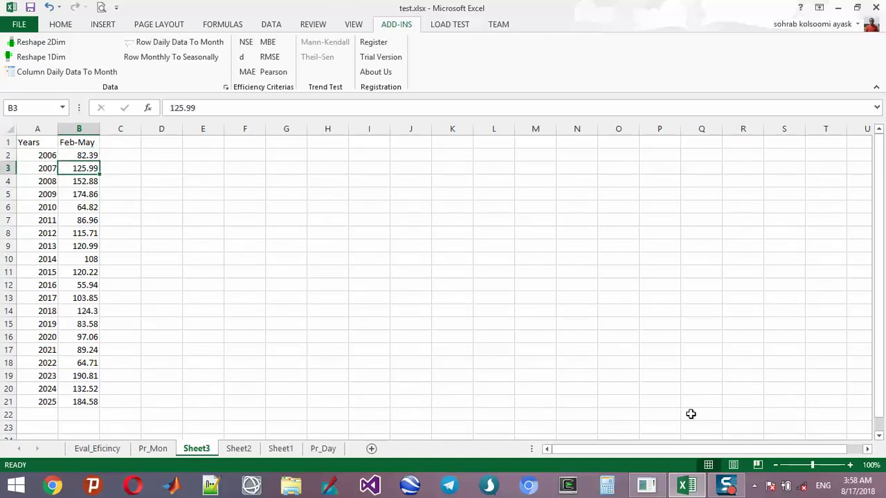